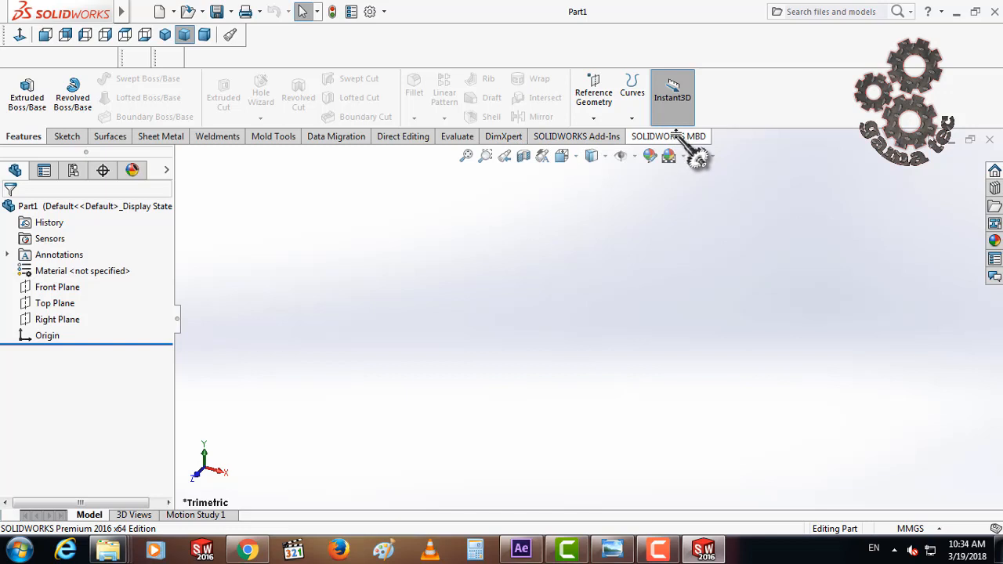
# - Sketch a corner rectangle about 156 mm wide on the Top Plane, starting at the origin, and dismiss the download notification
pyautogui.click(68, 137)
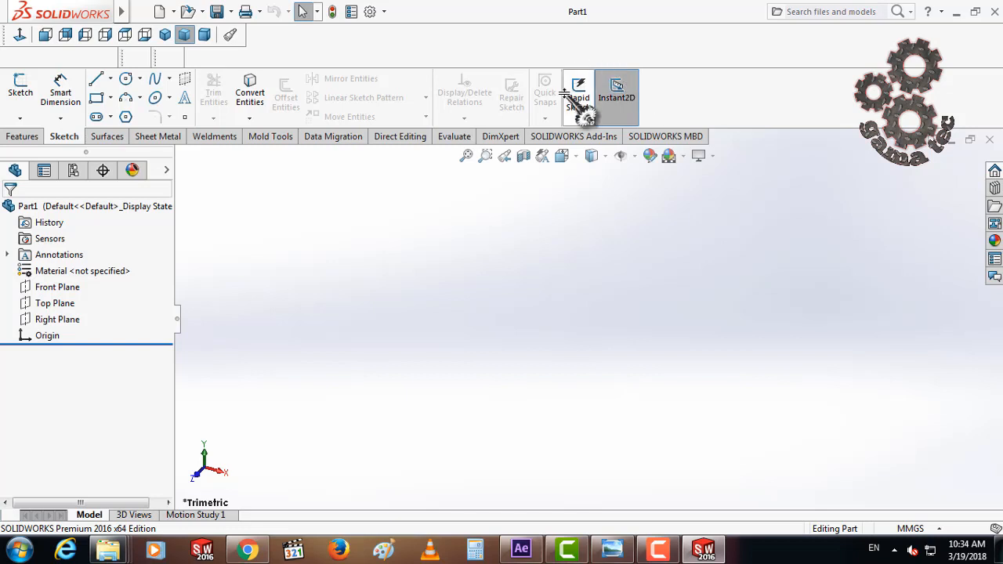
pyautogui.click(95, 98)
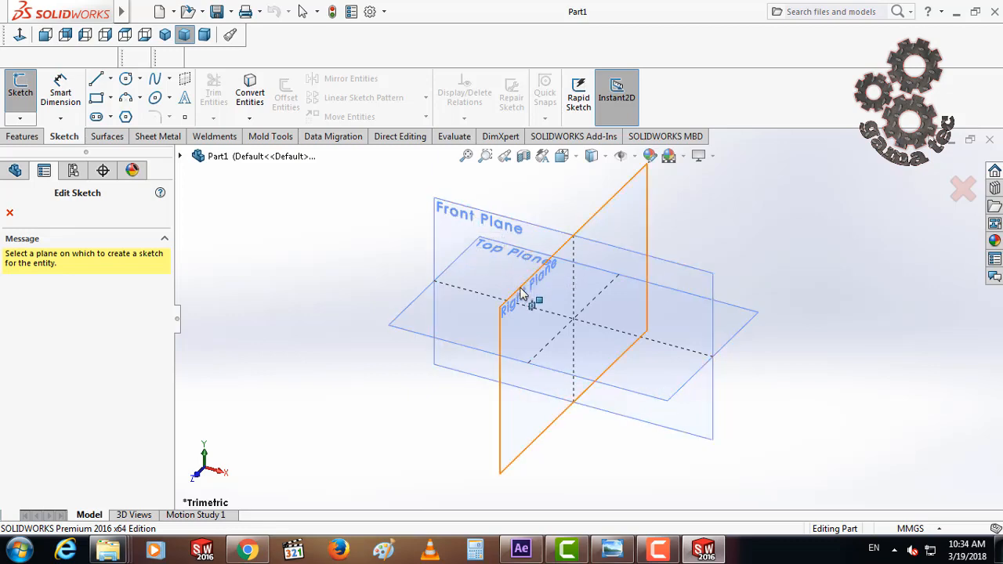
pyautogui.click(519, 257)
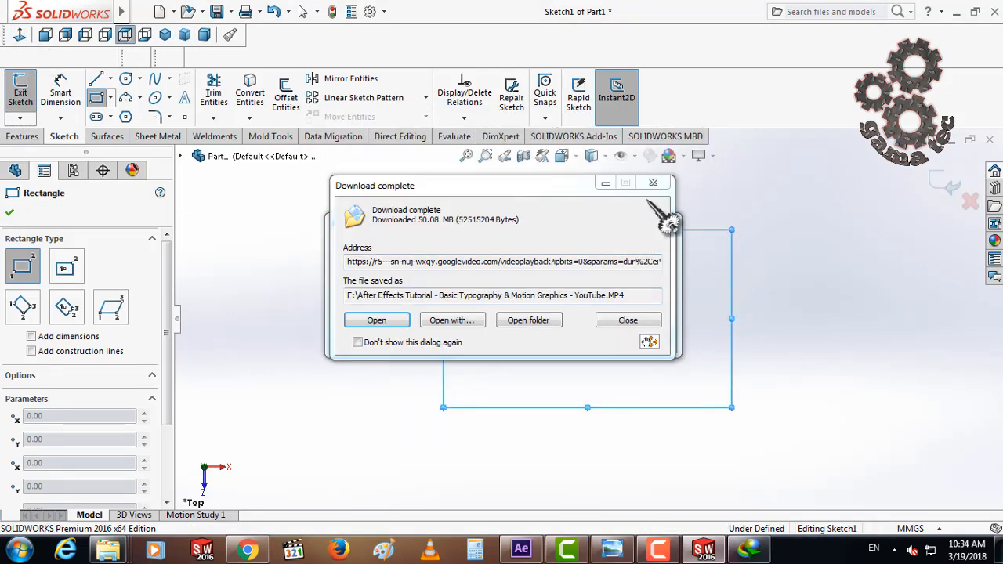
pyautogui.click(663, 208)
pyautogui.click(660, 222)
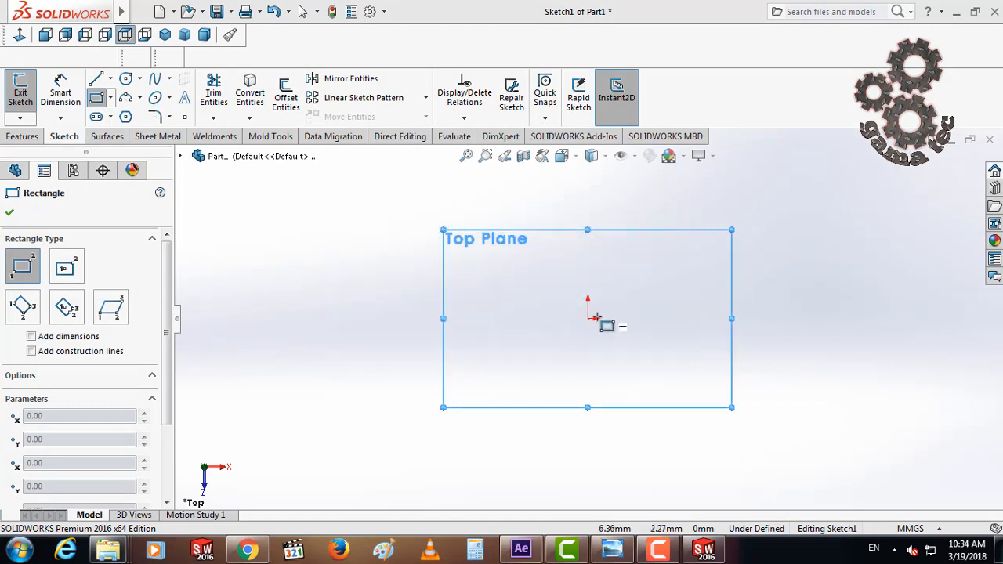
pyautogui.moveTo(587, 318)
pyautogui.mouseDown()
pyautogui.moveTo(656, 296)
pyautogui.moveTo(842, 199)
pyautogui.mouseUp()
pyautogui.rightClick(841, 199)
pyautogui.click(878, 215)
pyautogui.scroll(3, 857, 233)
pyautogui.scroll(-3, 852, 231)
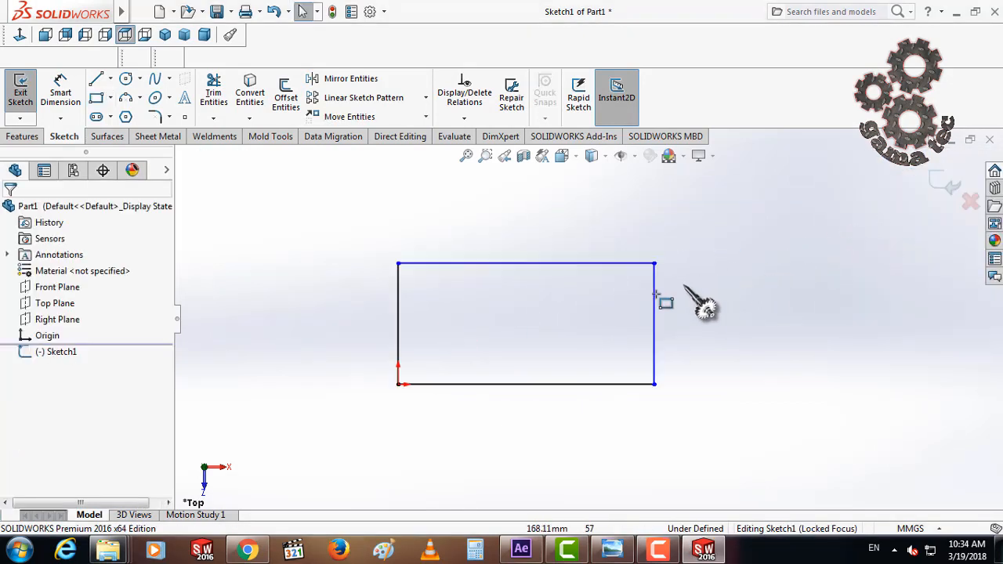
# - Dimension the rectangle's upper edge and set its length to 1000 mm
pyautogui.scroll(-1, 540, 310)
pyautogui.click(60, 92)
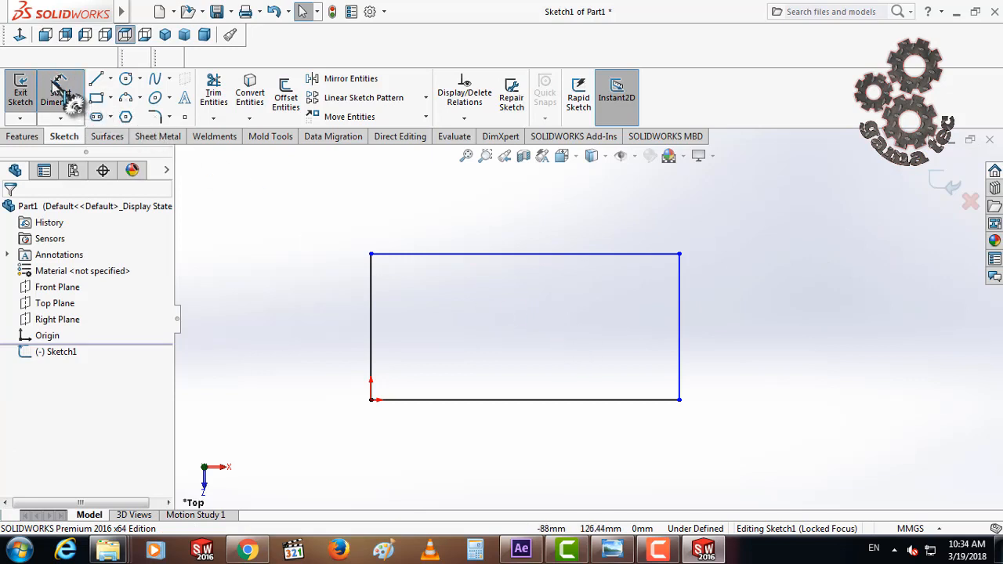
pyautogui.click(470, 254)
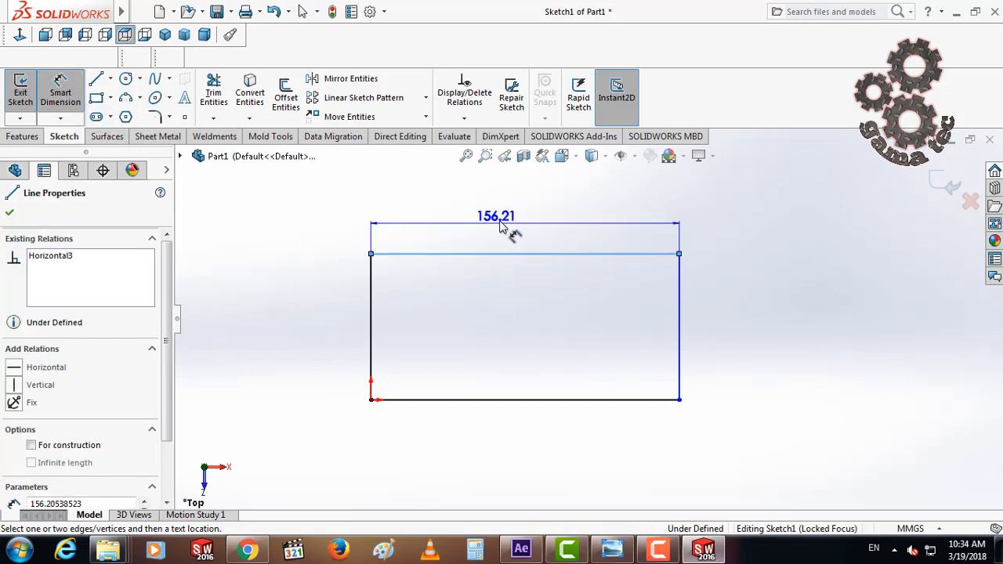
pyautogui.click(505, 224)
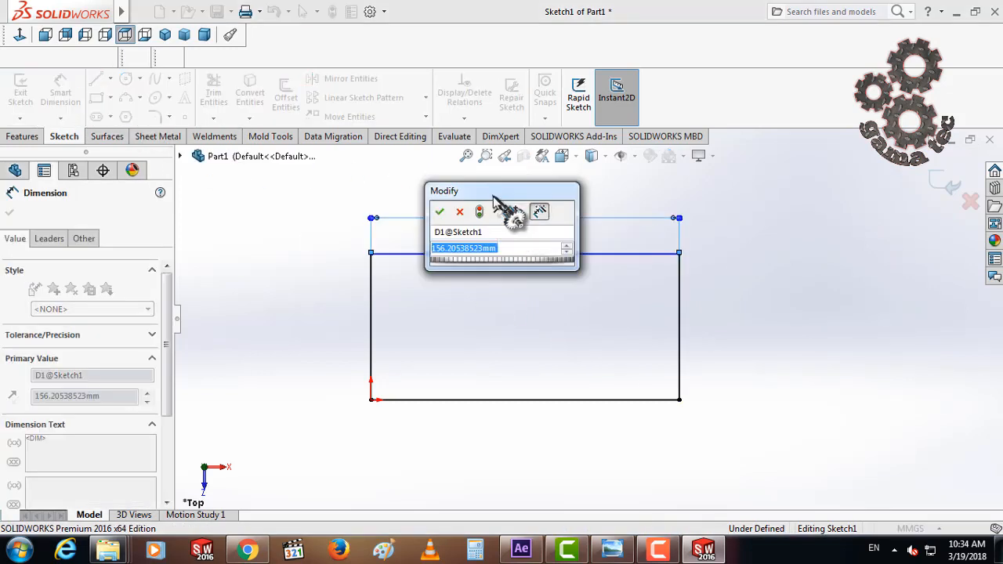
pyautogui.write('1000')
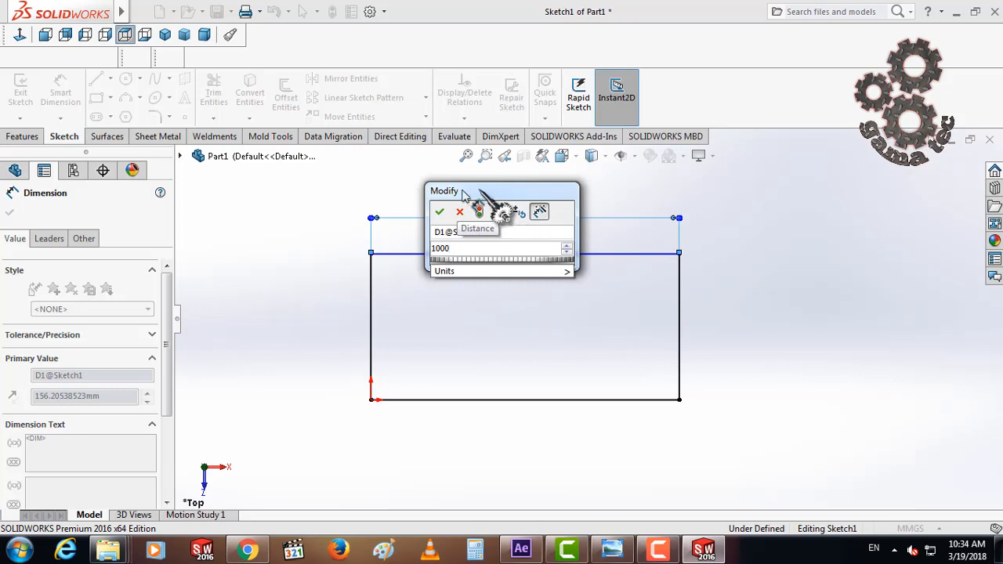
pyautogui.click(440, 211)
# - Dimension the rectangle's right edge and set its height to 700 mm
pyautogui.click(678, 298)
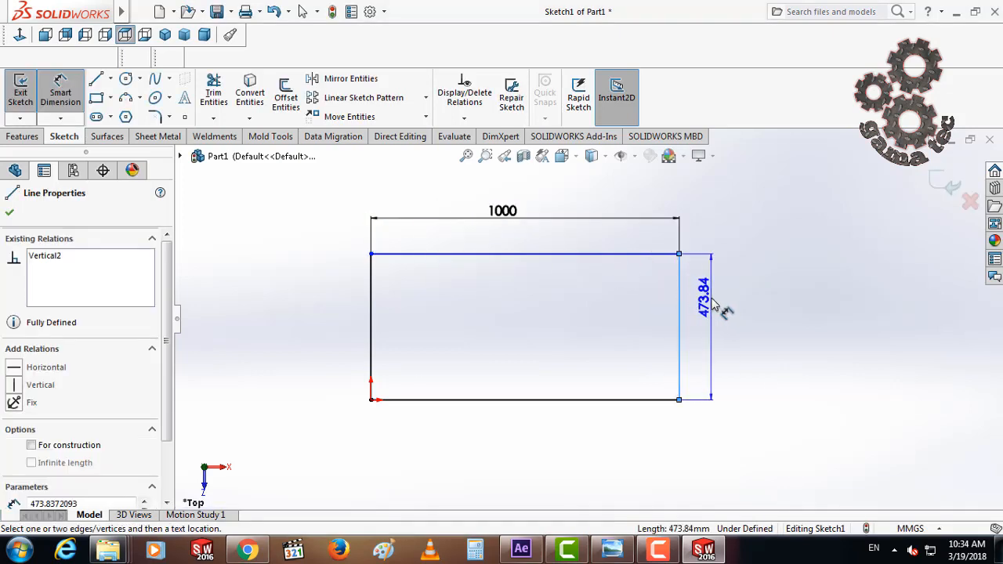
pyautogui.click(719, 318)
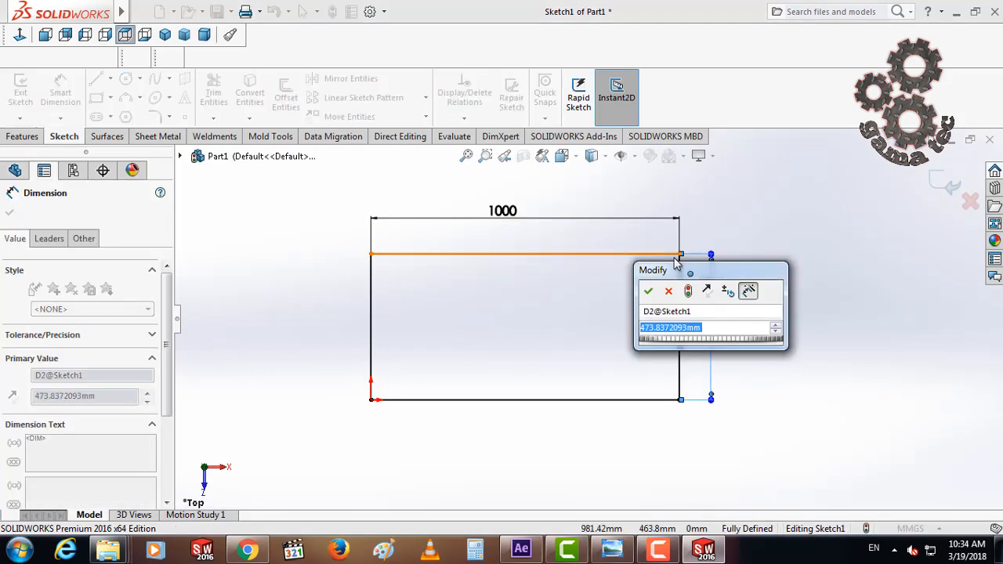
pyautogui.write('7')
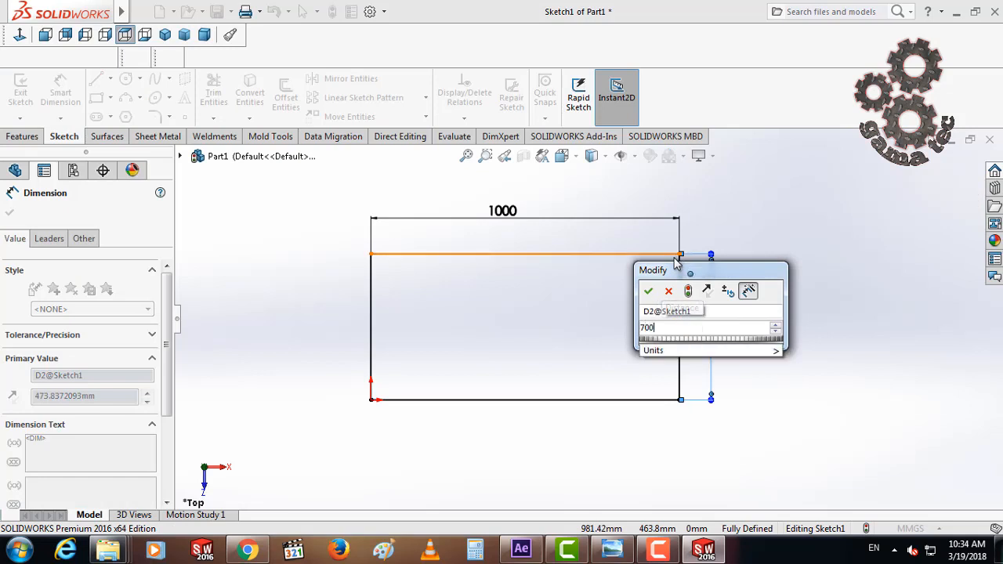
pyautogui.write('00')
pyautogui.press('Return')
pyautogui.scroll(2, 604, 282)
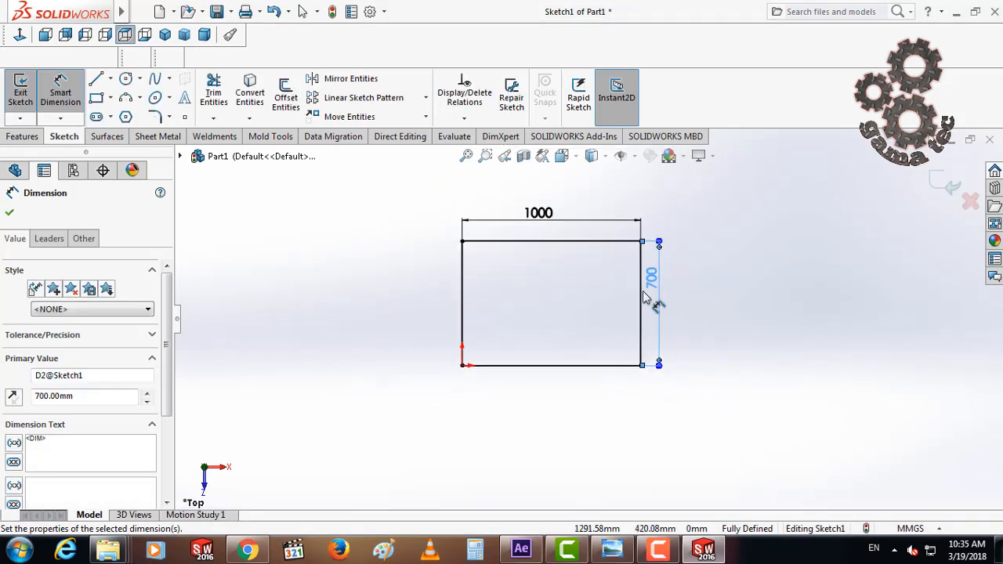
pyautogui.scroll(-1, 619, 290)
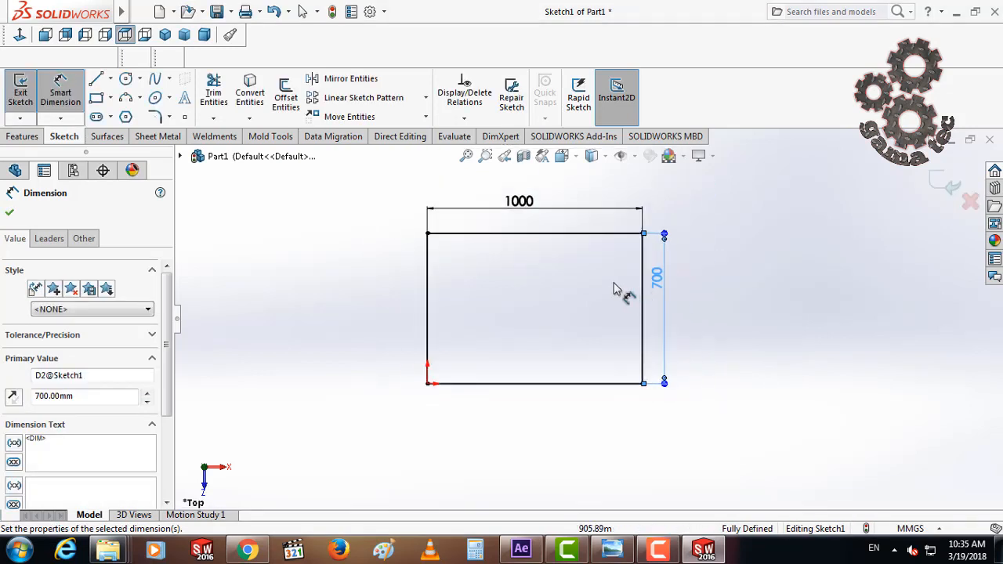
# - Extrude the rectangle upward into a solid plate with a blind depth greater than 20 mm
pyautogui.click(21, 136)
pyautogui.click(26, 93)
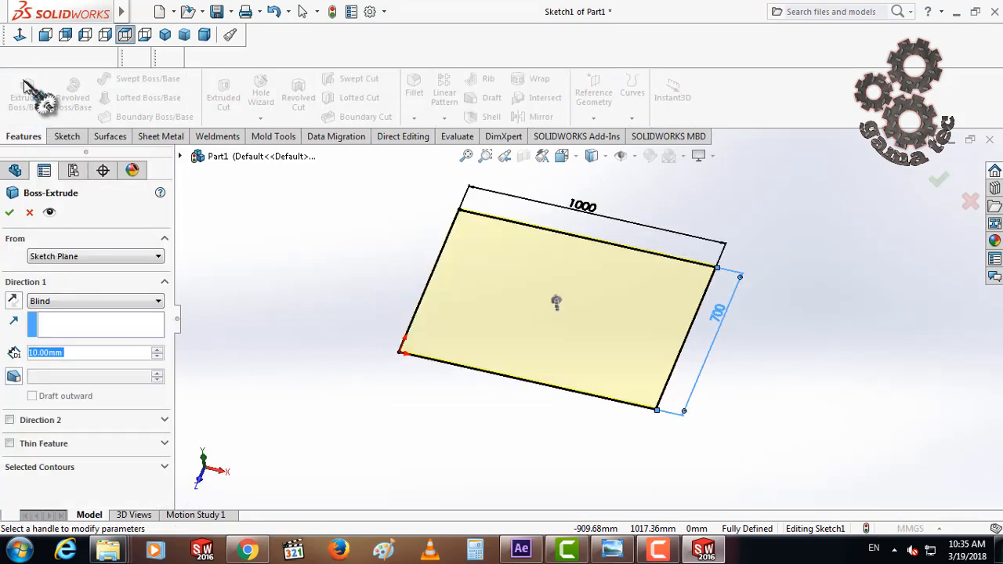
pyautogui.click(159, 349)
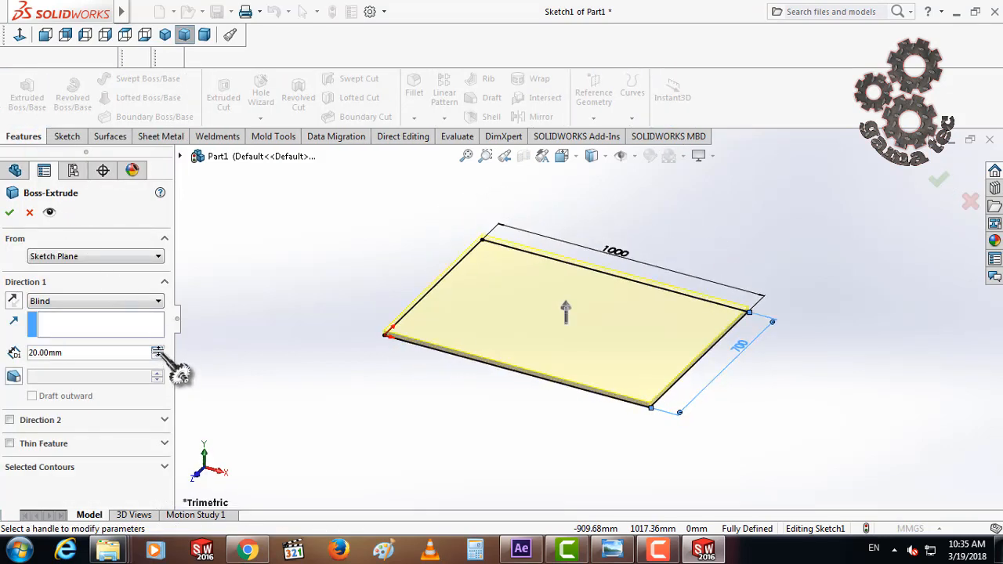
pyautogui.click(159, 350)
pyautogui.click(158, 349)
pyautogui.click(13, 212)
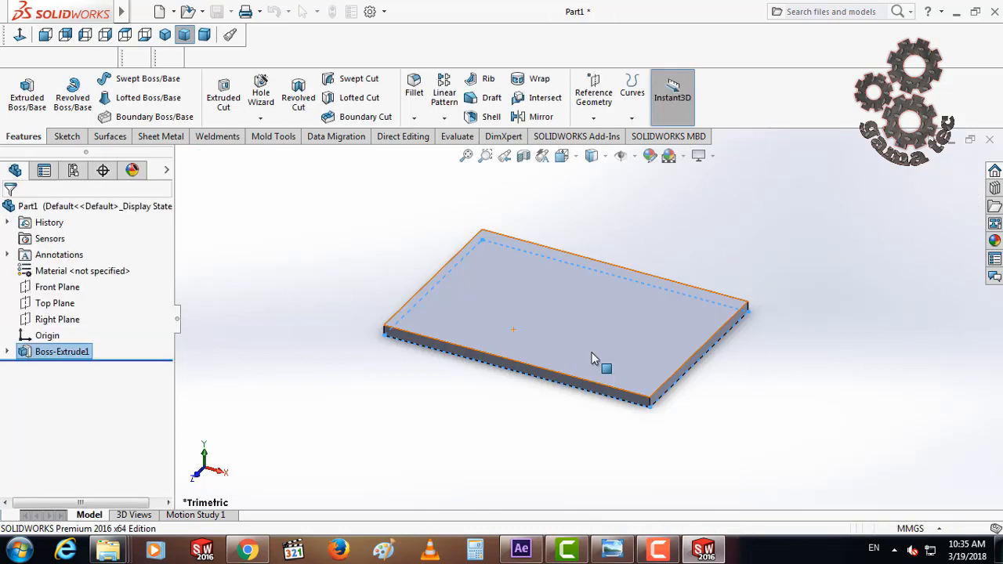
# - Start a sketch on the plate's underside and draw a rectangle about 91 by 70 mm just inside the origin corner
pyautogui.moveTo(598, 358); pyautogui.dragTo(512, 290, button='middle')
pyautogui.click(512, 290)
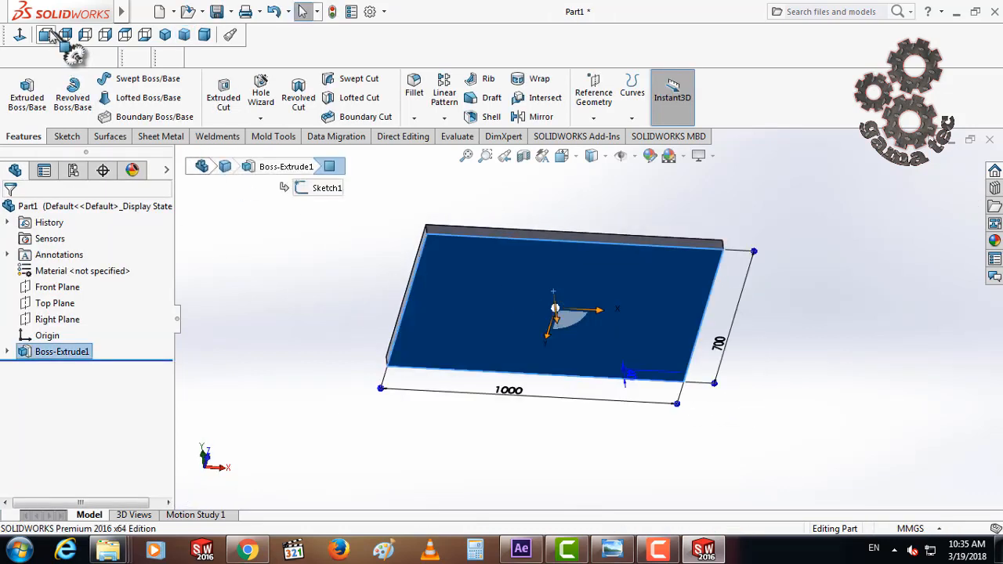
pyautogui.click(20, 35)
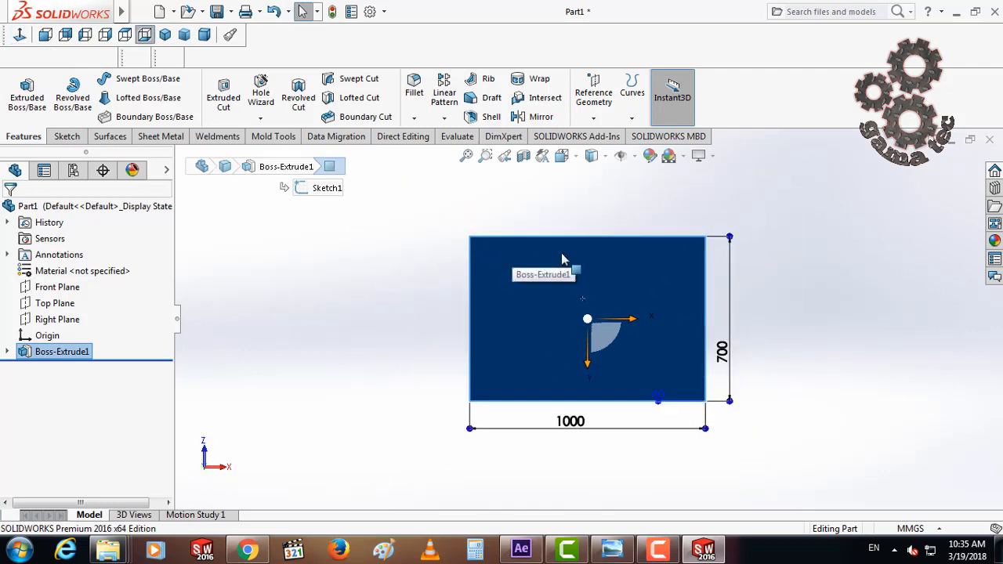
pyautogui.click(67, 136)
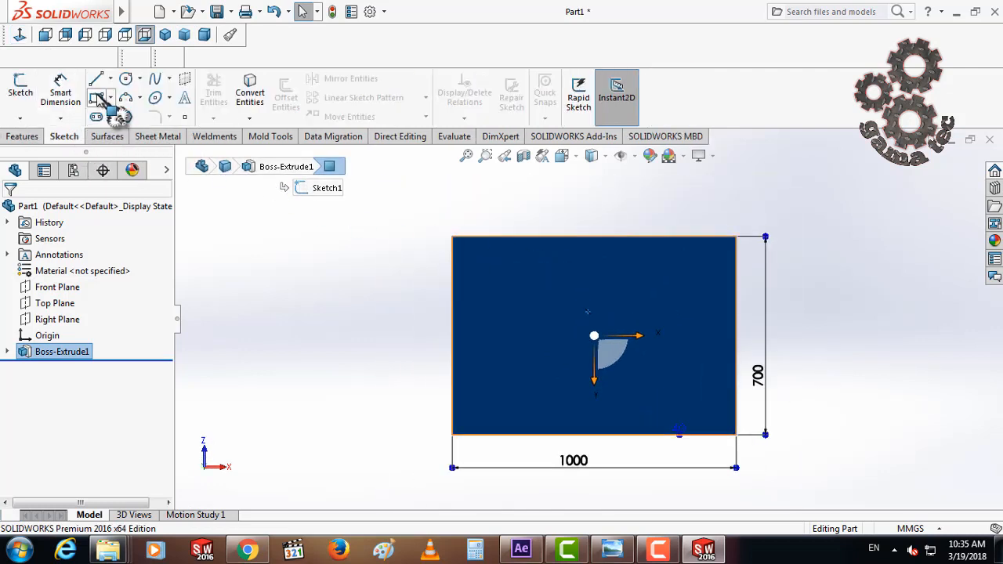
pyautogui.click(96, 97)
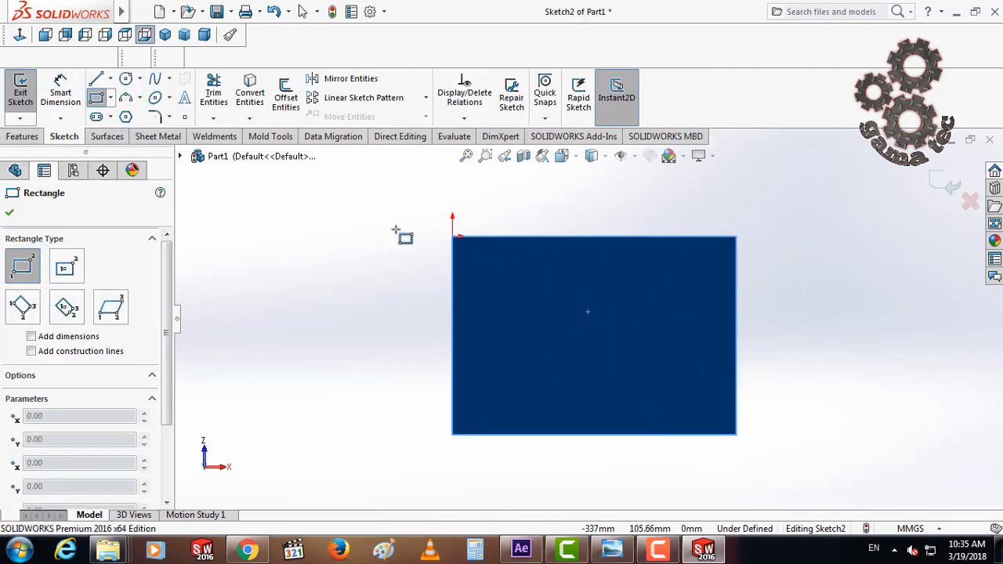
pyautogui.click(461, 244)
pyautogui.click(487, 265)
pyautogui.rightClick(502, 272)
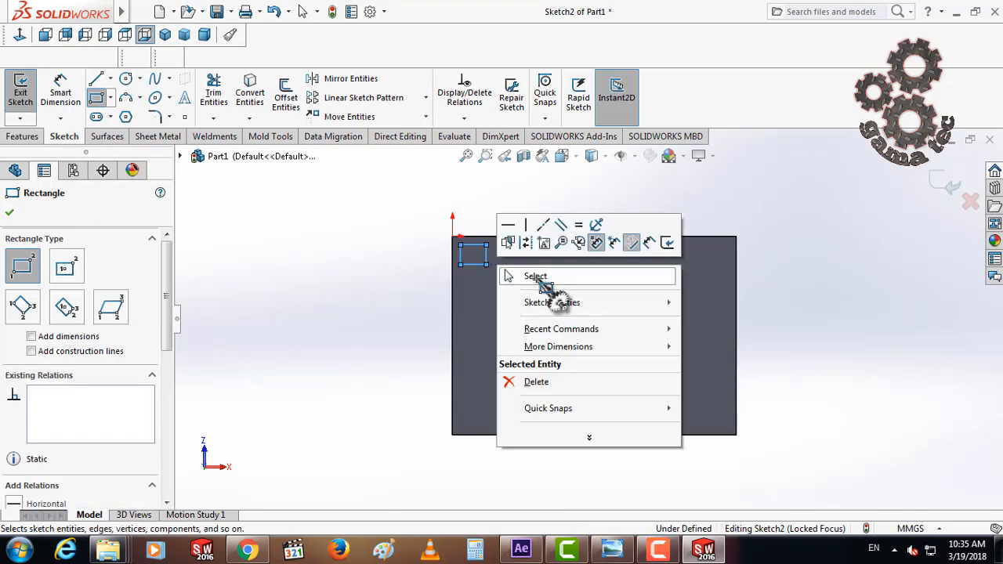
pyautogui.click(539, 277)
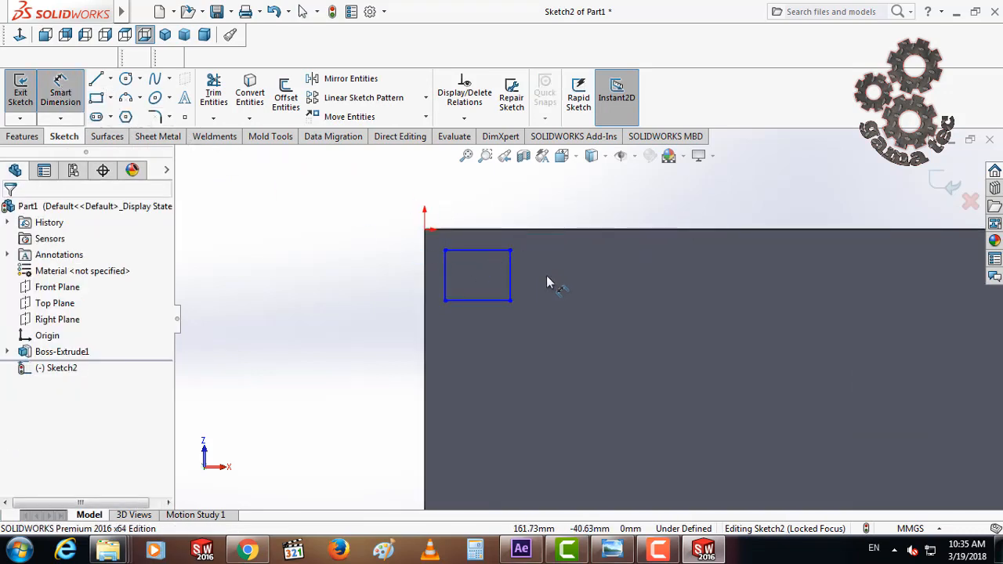
# - Dimension the small rectangle's height and width, setting both to 40 mm
pyautogui.click(510, 286)
pyautogui.click(552, 288)
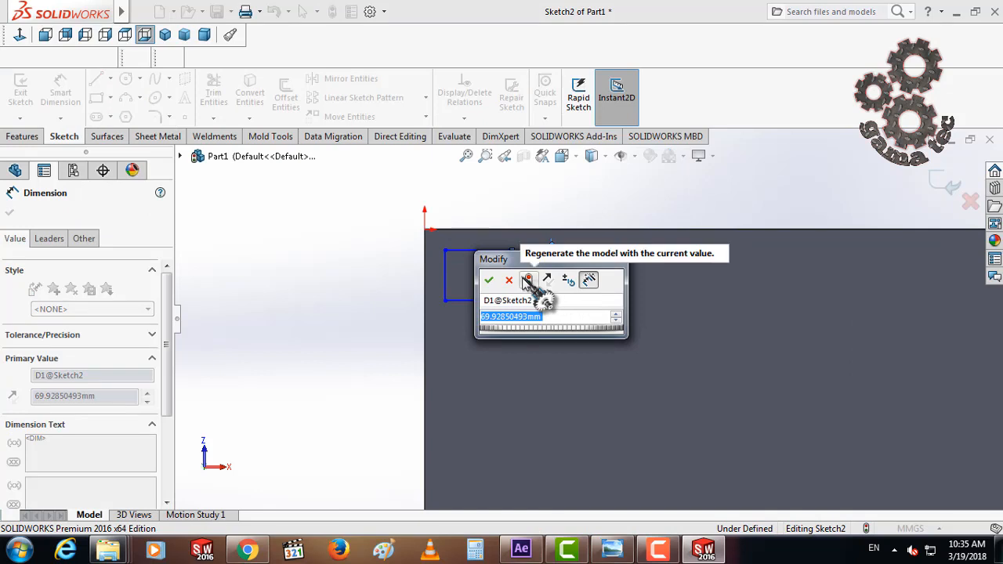
pyautogui.write('400')
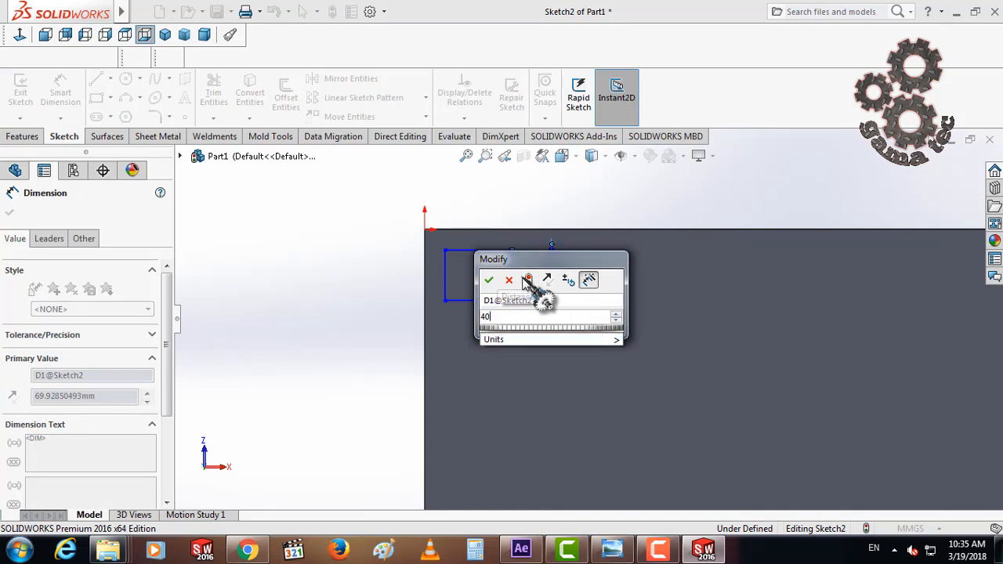
pyautogui.click(485, 302)
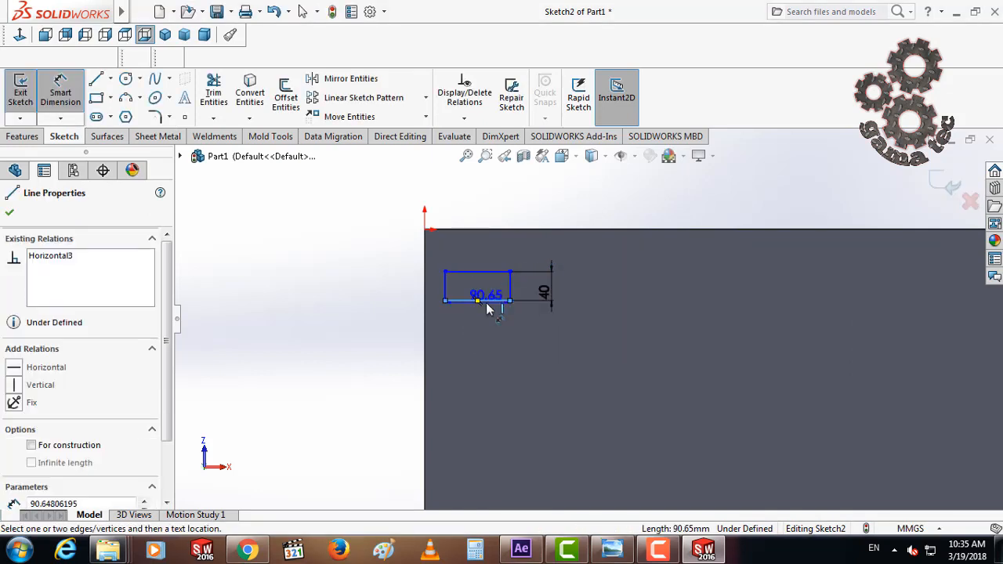
pyautogui.click(485, 317)
pyautogui.write('40')
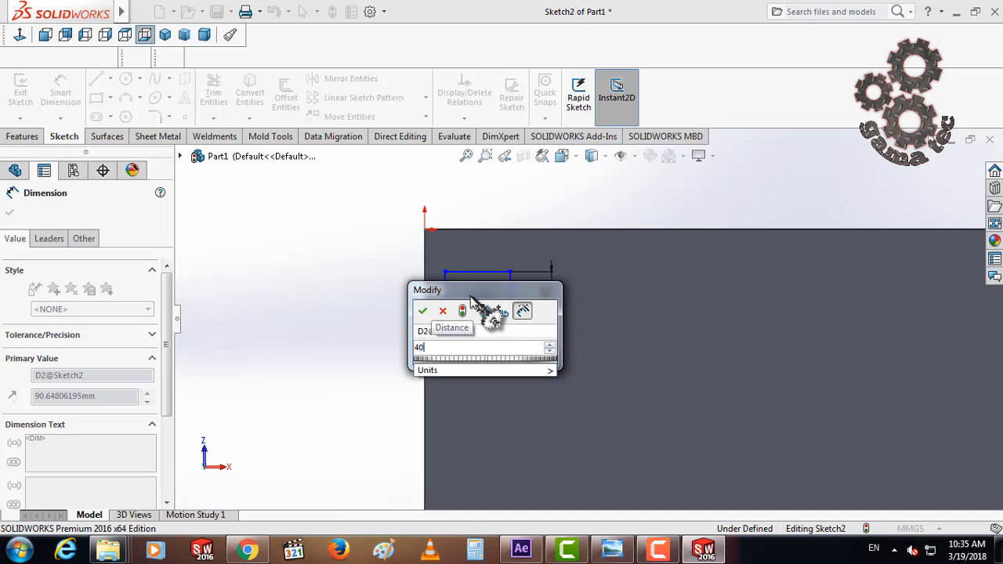
# - Position the small square 20 mm from the plate's upper edge and 20 mm from its left edge
pyautogui.scroll(-3, 506, 260)
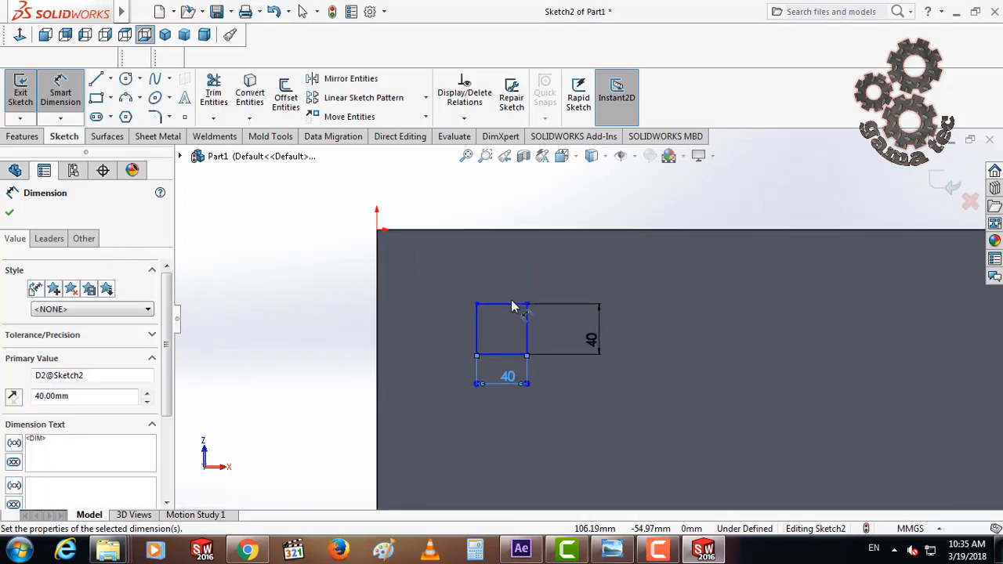
pyautogui.click(511, 301)
pyautogui.click(528, 235)
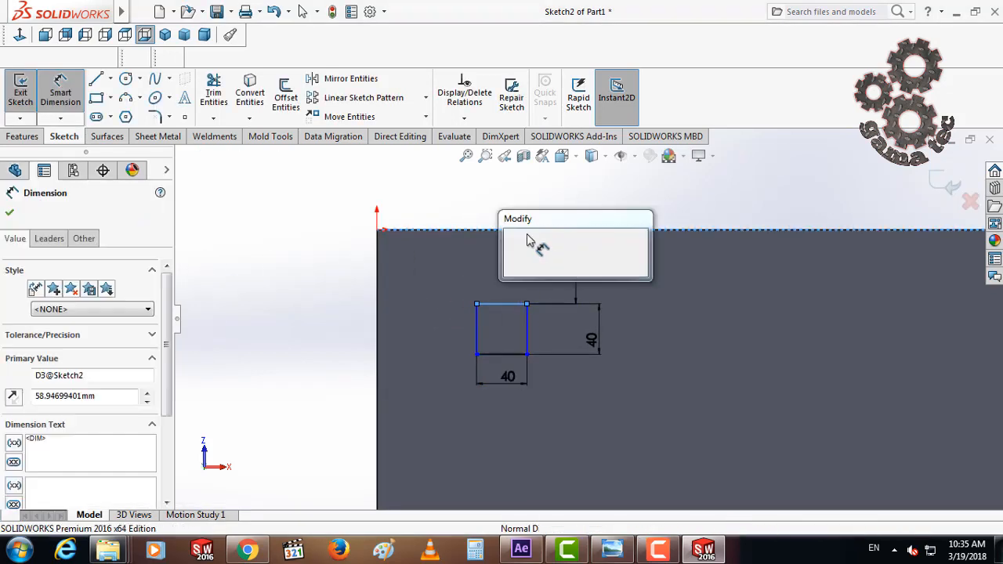
pyautogui.write('20.00mm')
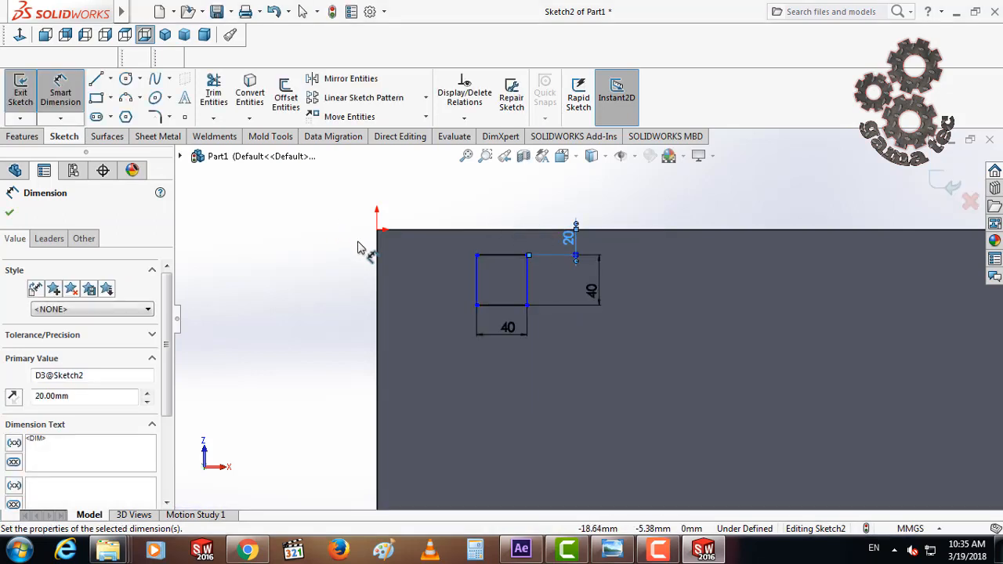
pyautogui.click(477, 298)
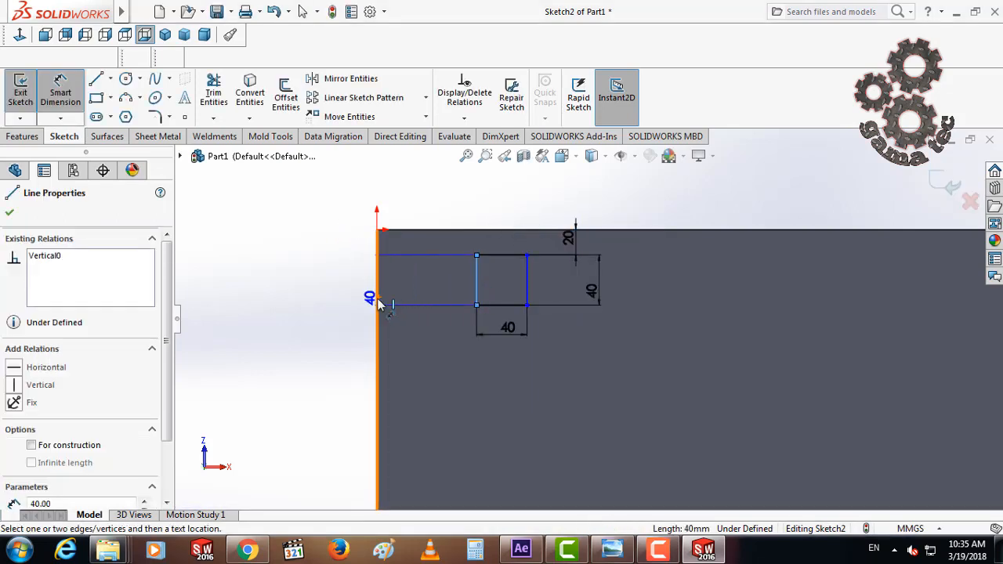
pyautogui.click(371, 291)
pyautogui.click(396, 329)
pyautogui.write('20')
pyautogui.press('Return')
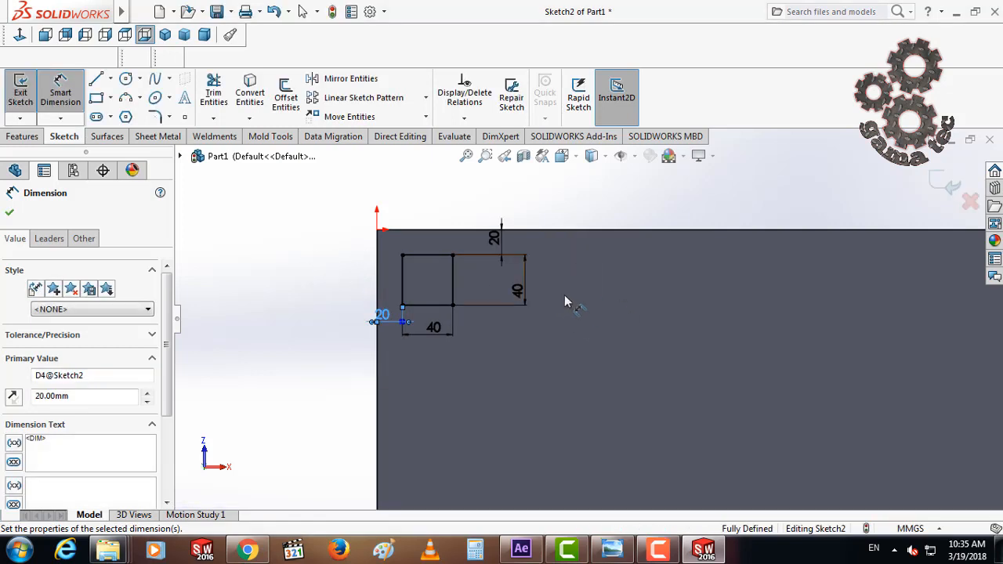
# - Draw a vertical line downward from the midpoint of the plate's upper edge
pyautogui.scroll(5, 757, 336)
pyautogui.rightClick(763, 337)
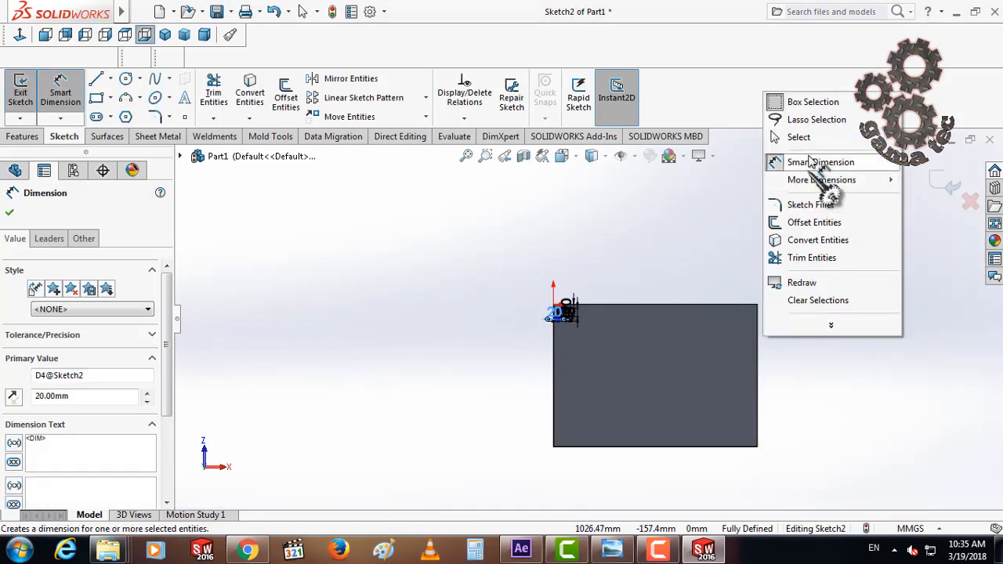
pyautogui.click(811, 161)
pyautogui.click(96, 78)
pyautogui.scroll(-2, 654, 325)
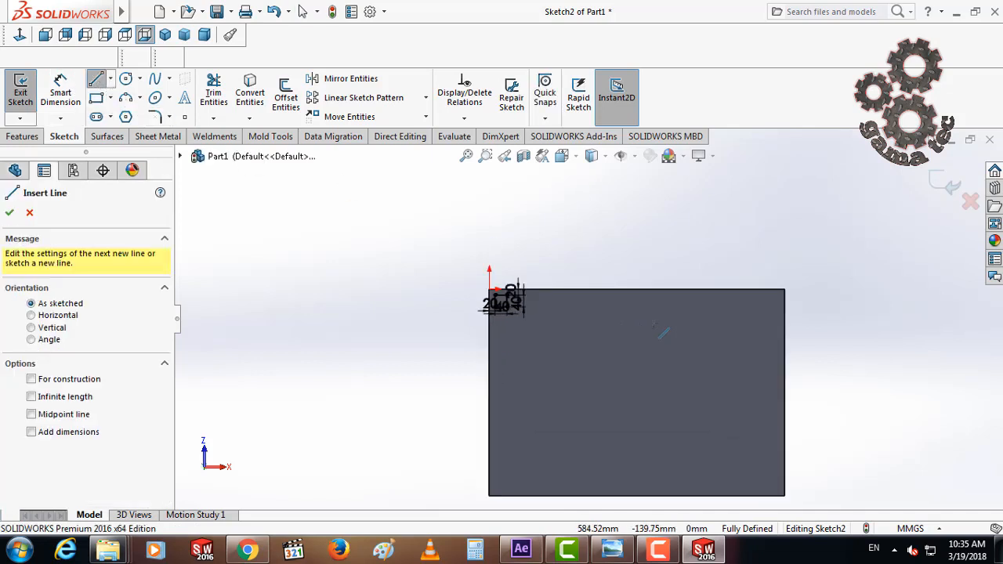
pyautogui.click(636, 289)
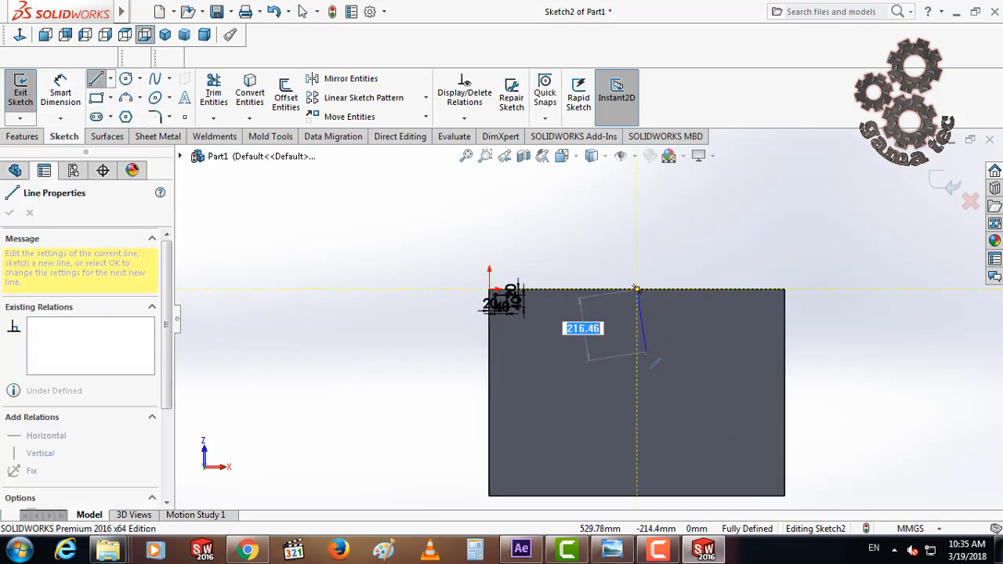
pyautogui.rightClick(660, 354)
pyautogui.click(686, 358)
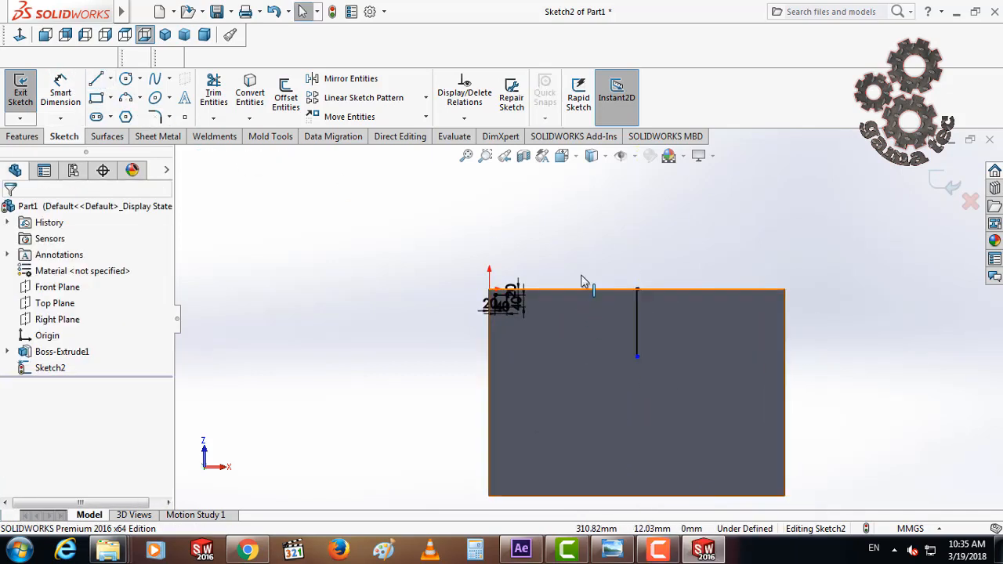
# - Mirror the 40 mm square about the vertical midline to the opposite upper corner, and delete the midline
pyautogui.moveTo(582, 272); pyautogui.dragTo(462, 354)
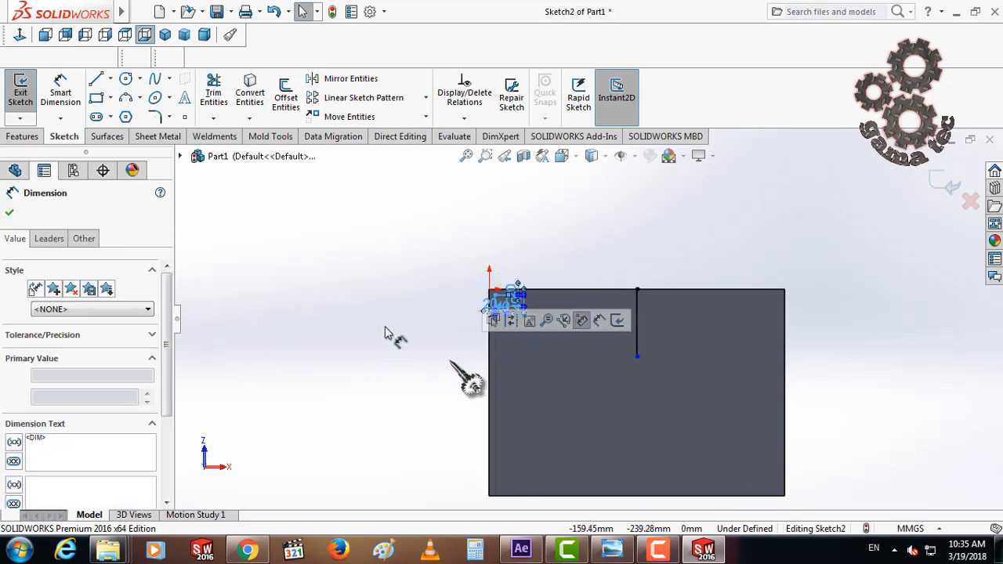
pyautogui.click(351, 79)
pyautogui.click(154, 415)
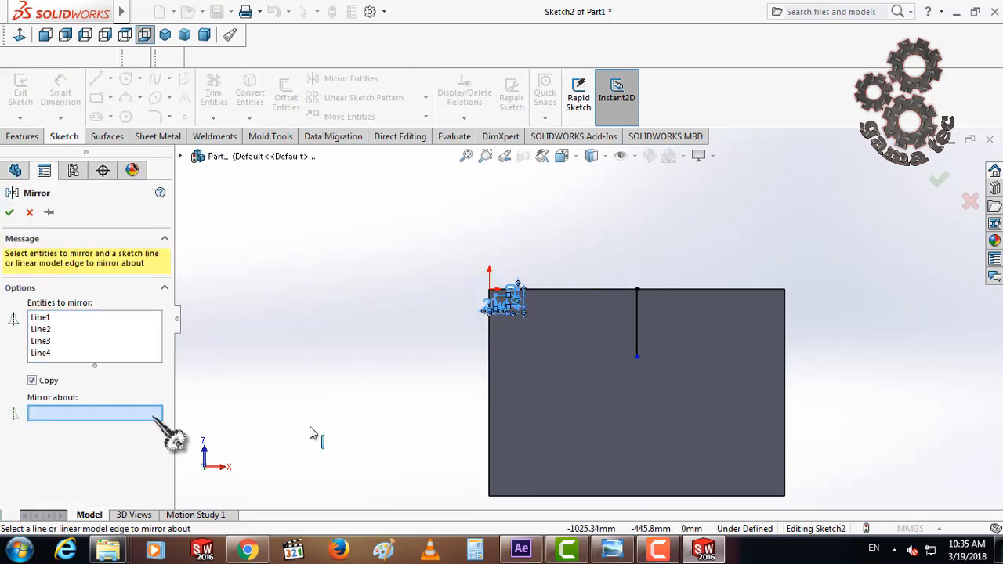
pyautogui.click(638, 333)
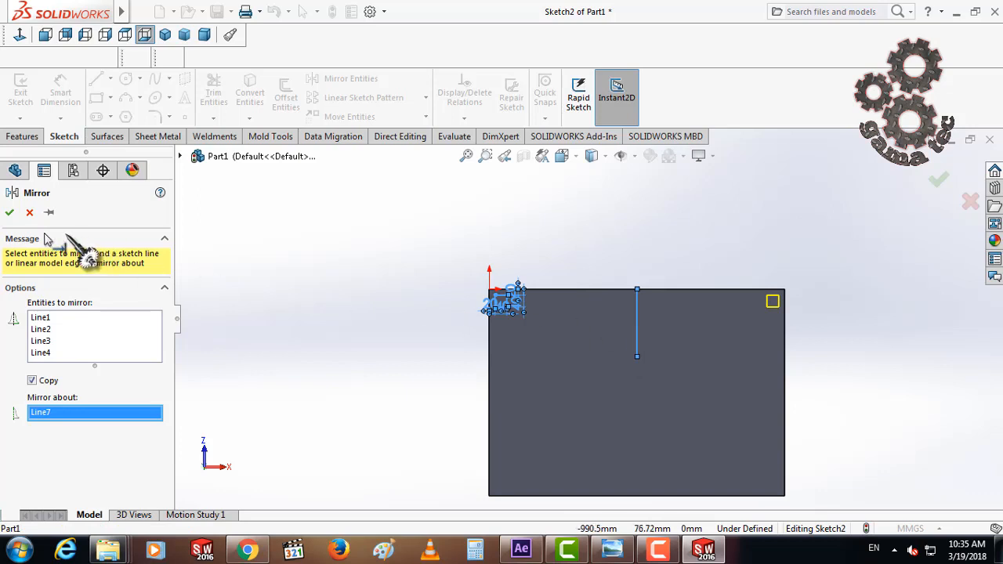
pyautogui.click(9, 213)
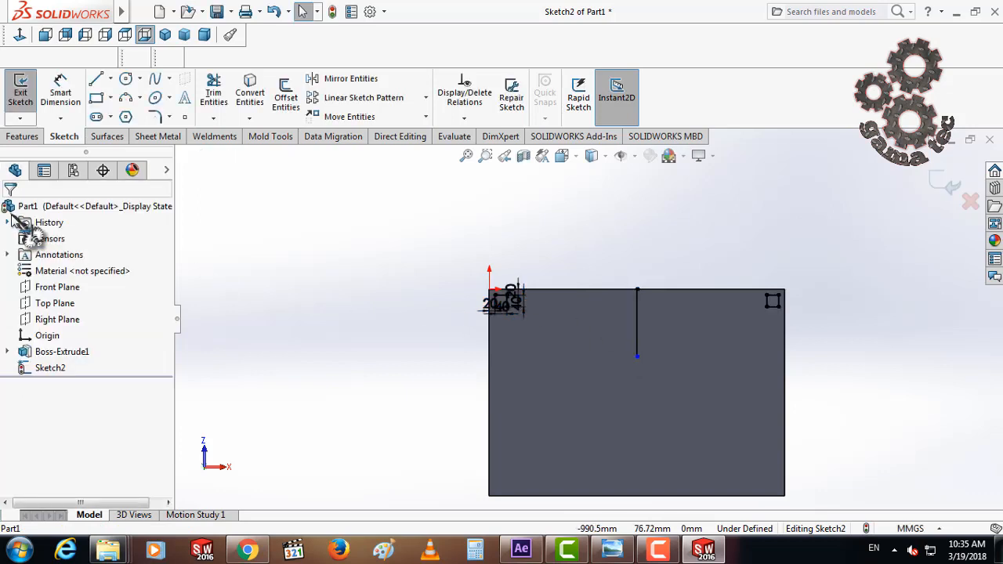
pyautogui.click(636, 321)
pyautogui.press('Delete')
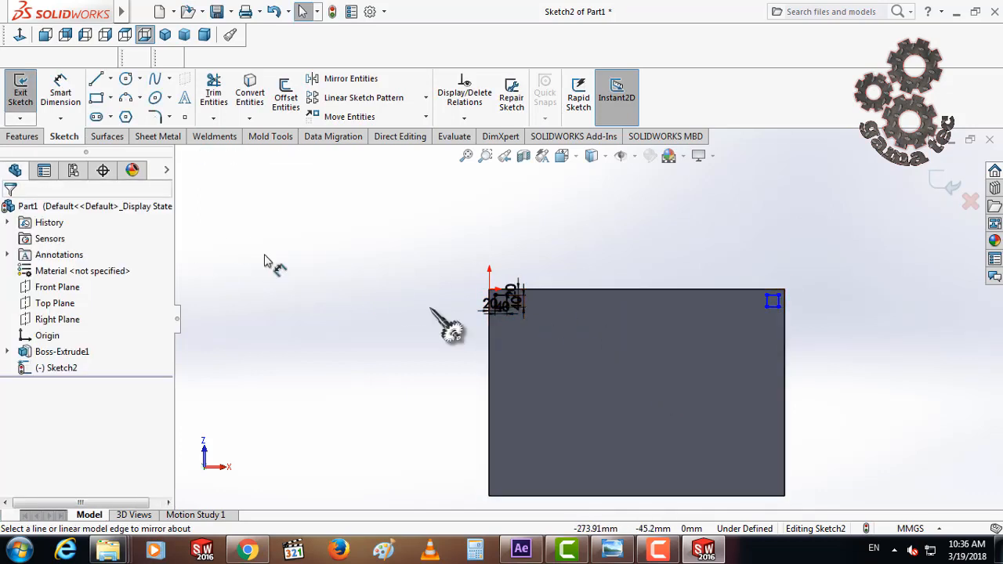
# - Draw a horizontal line inward from the midpoint of the plate's left edge
pyautogui.click(96, 79)
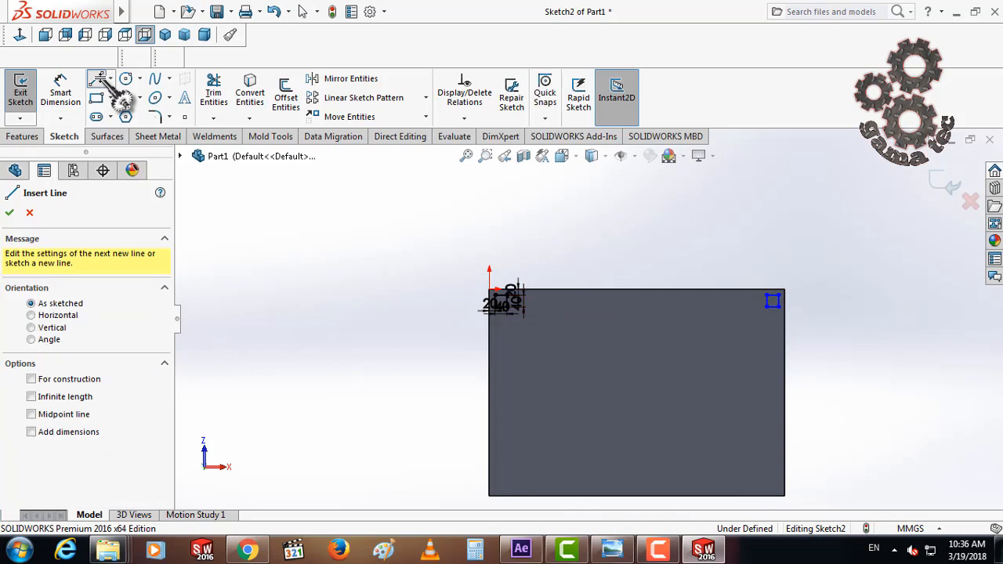
pyautogui.click(488, 392)
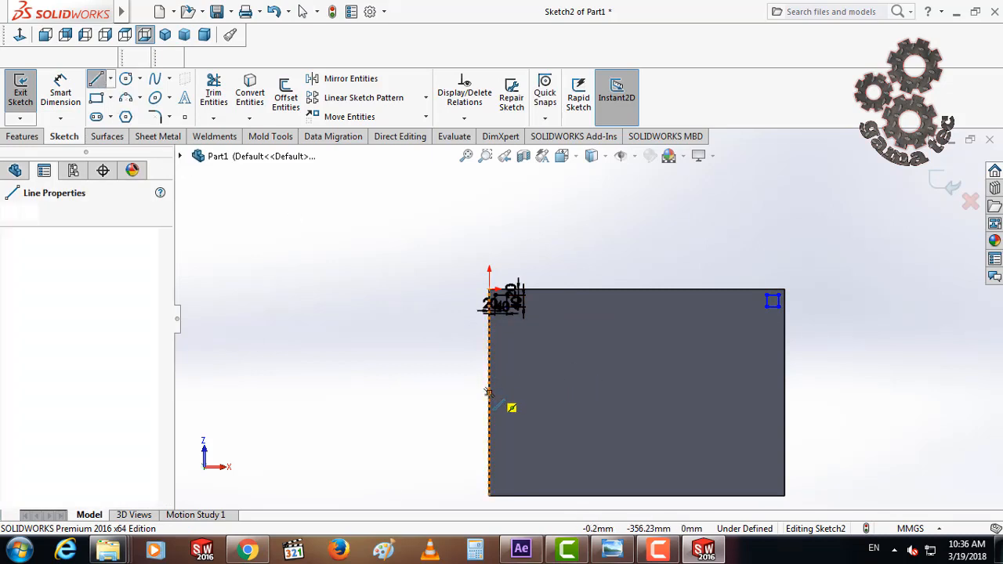
pyautogui.click(588, 391)
pyautogui.rightClick(611, 387)
pyautogui.click(626, 384)
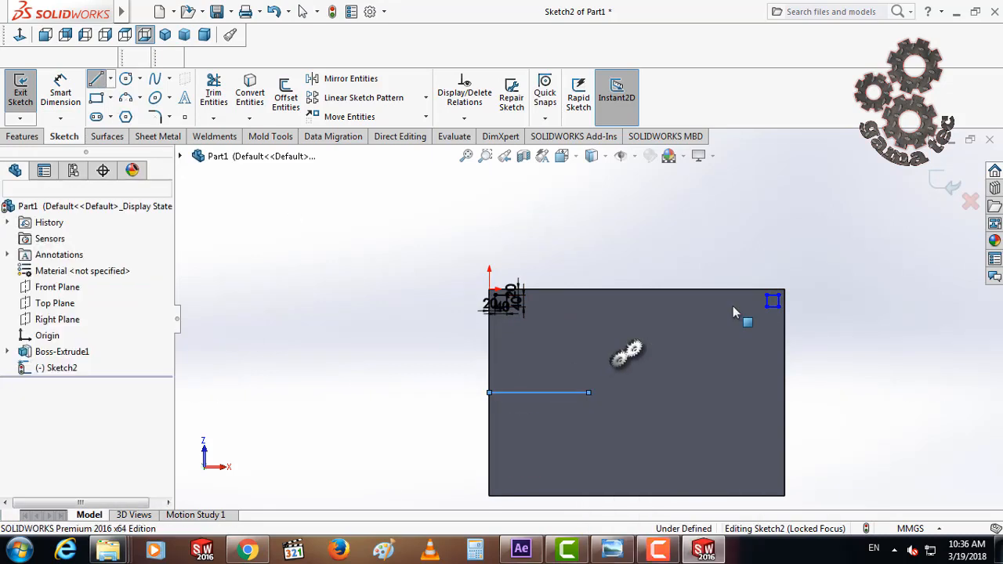
# - Mirror both upper squares about the horizontal midline to the lower corners, and delete the midline
pyautogui.moveTo(842, 239)
pyautogui.mouseDown()
pyautogui.moveTo(829, 287)
pyautogui.moveTo(459, 349)
pyautogui.moveTo(432, 384)
pyautogui.mouseUp()
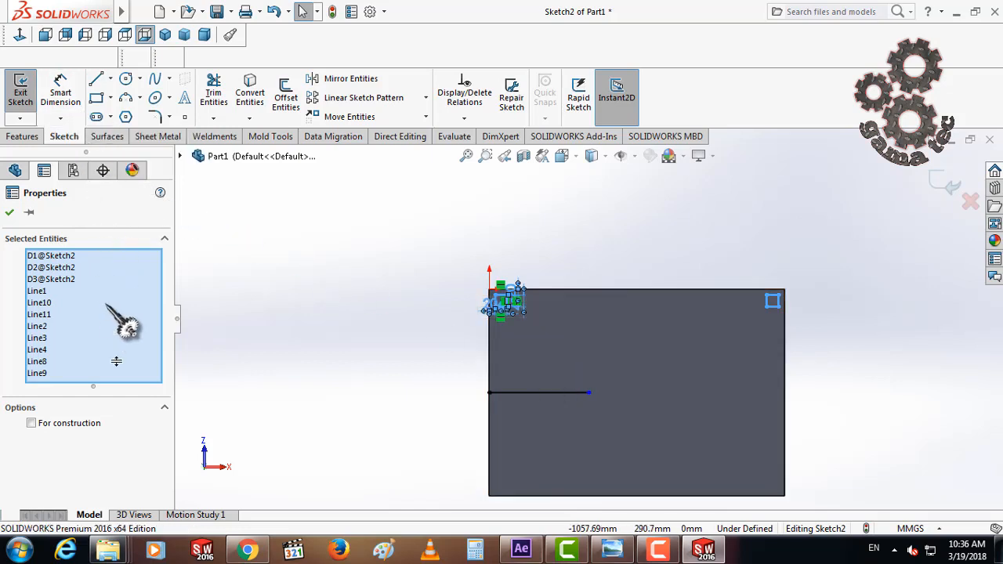
pyautogui.click(344, 79)
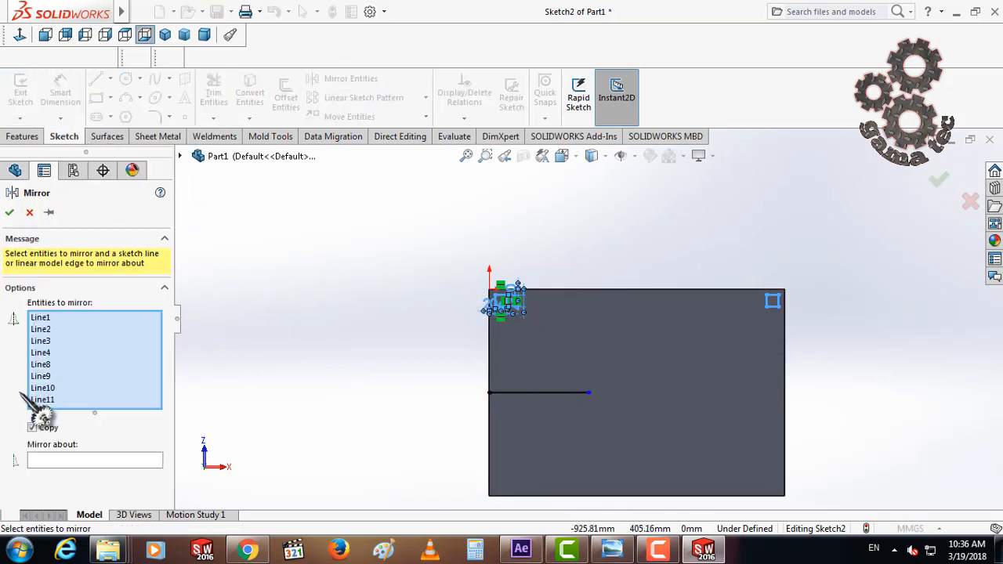
pyautogui.click(102, 461)
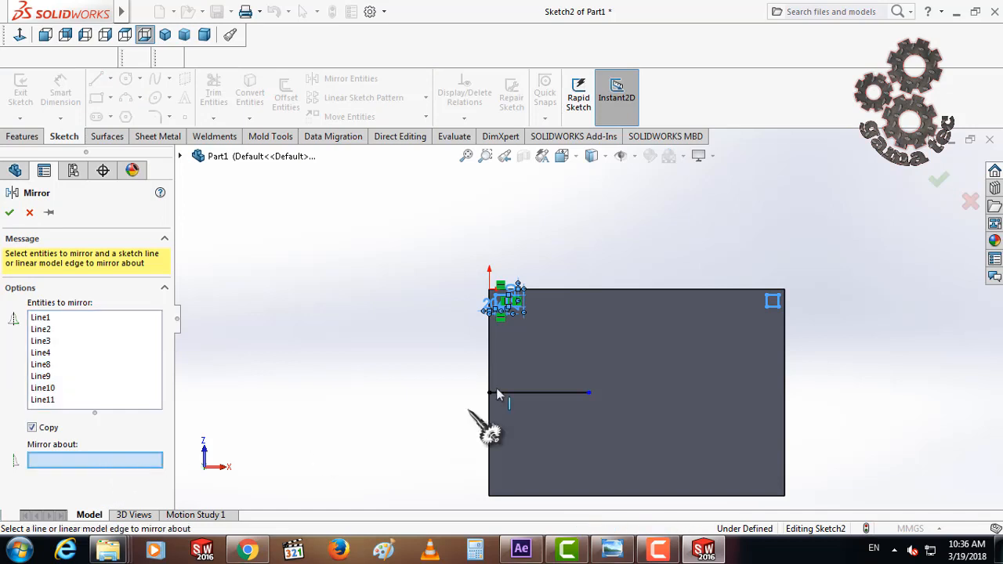
pyautogui.click(584, 393)
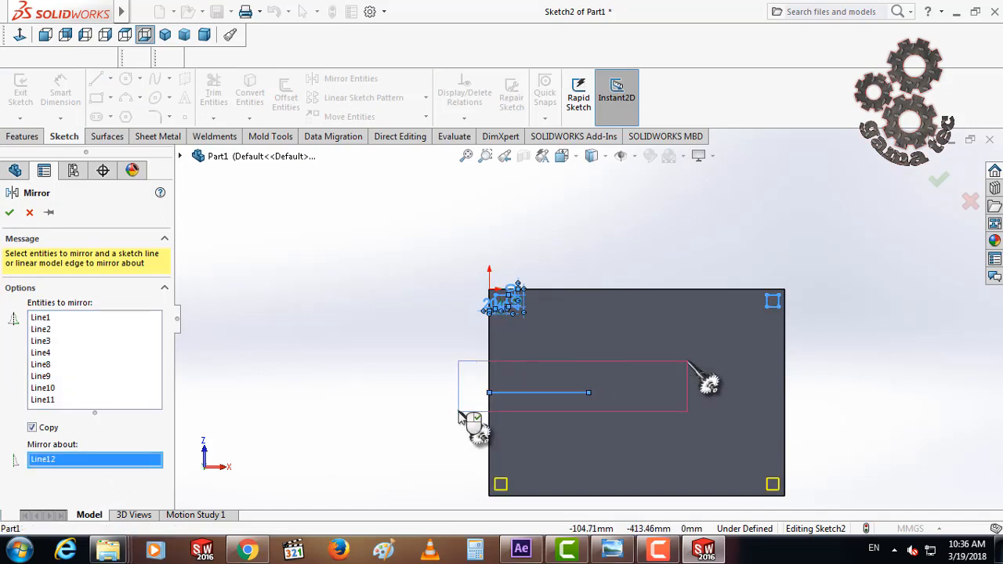
pyautogui.click(10, 214)
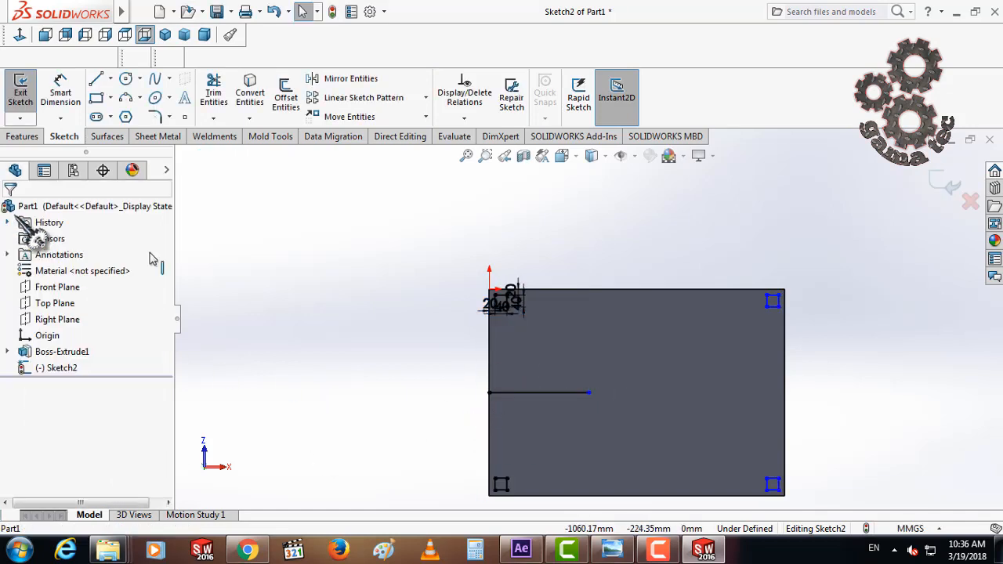
pyautogui.moveTo(616, 370); pyautogui.dragTo(392, 415)
pyautogui.click(393, 417)
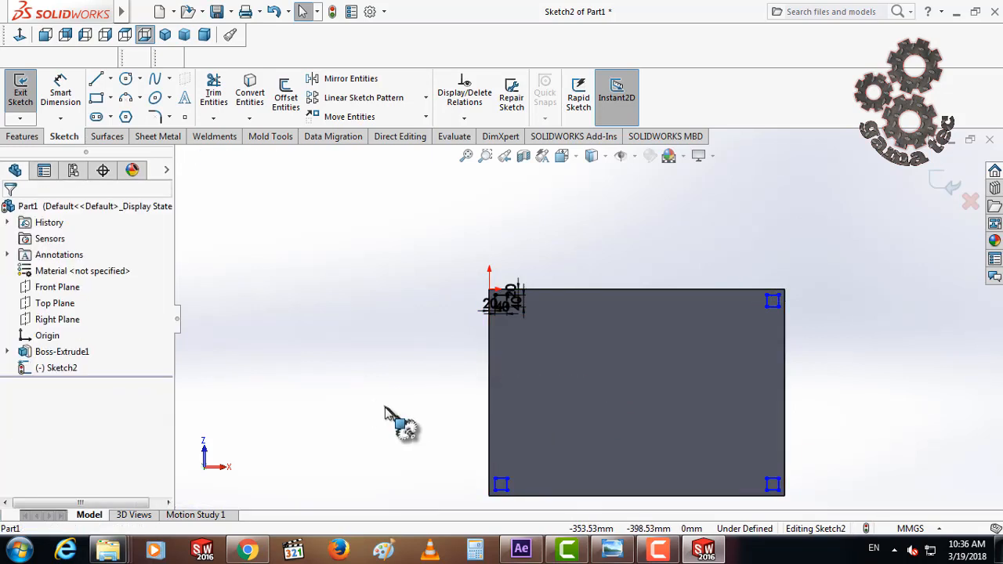
# - Extrude the four corner squares downward as table legs with a blind depth of 810 mm
pyautogui.click(22, 136)
pyautogui.click(30, 94)
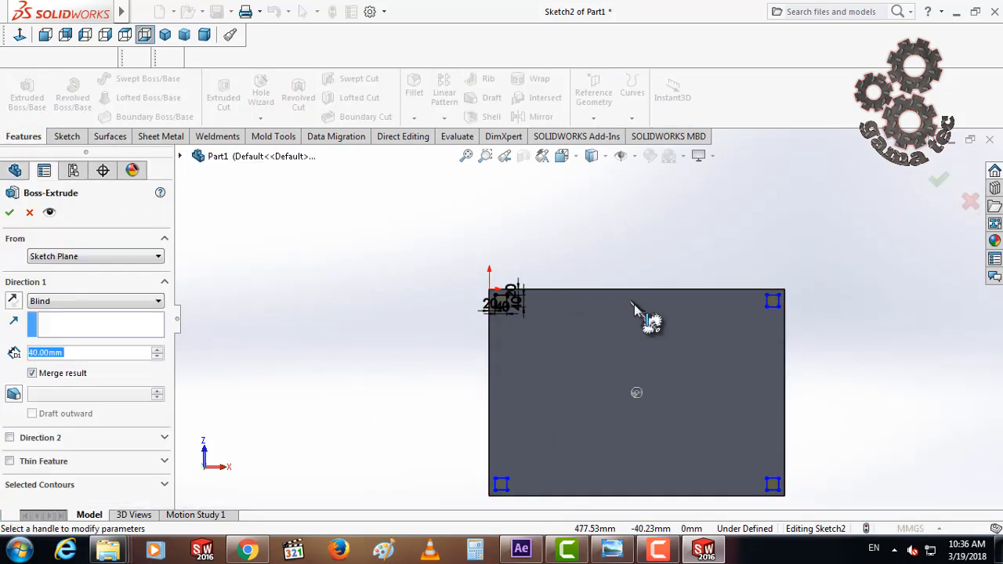
pyautogui.click(185, 36)
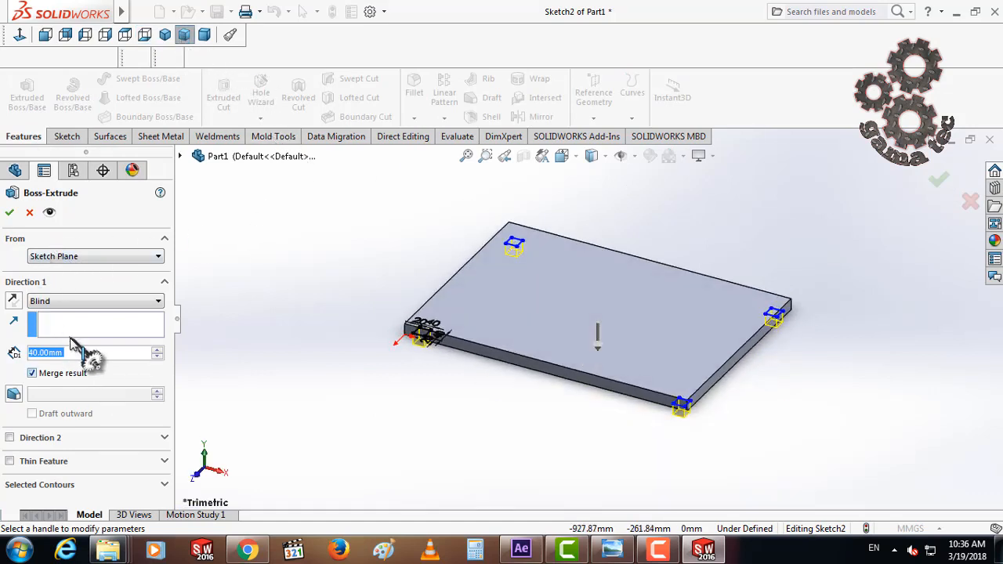
pyautogui.write('810')
pyautogui.press('Return')
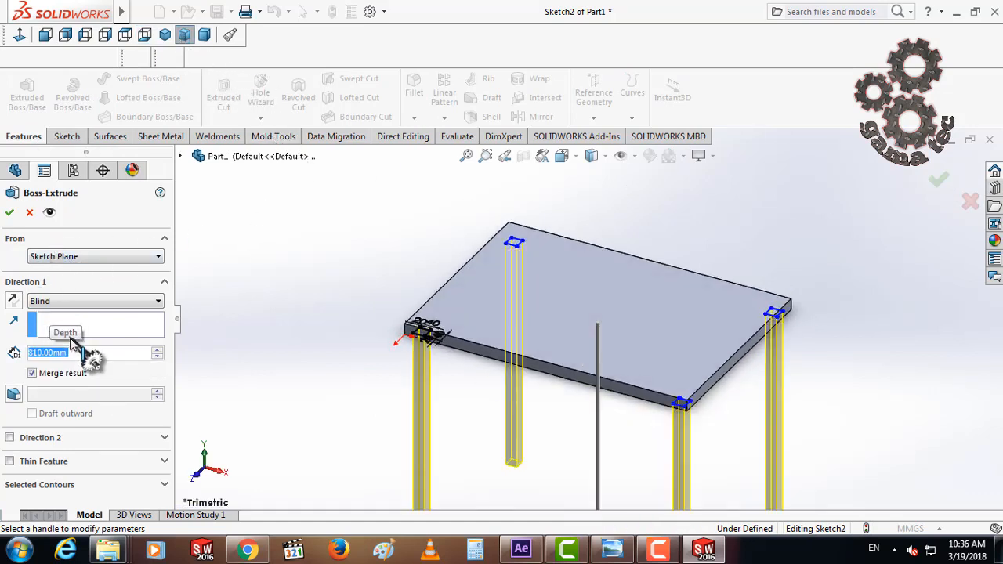
pyautogui.press('f')
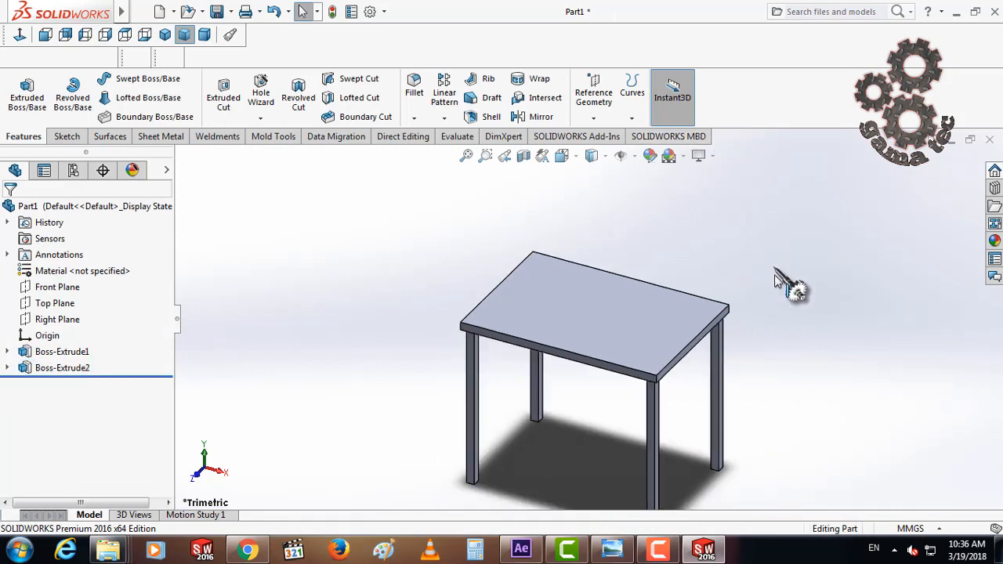
# - Sketch a thin rectangle about 960 mm wide on the front leg face, spanning both front legs about 175 mm above their lower ends
pyautogui.scroll(-2, 498, 401)
pyautogui.moveTo(623, 368); pyautogui.dragTo(658, 325, button='middle')
pyautogui.scroll(-5, 704, 429)
pyautogui.click(647, 409)
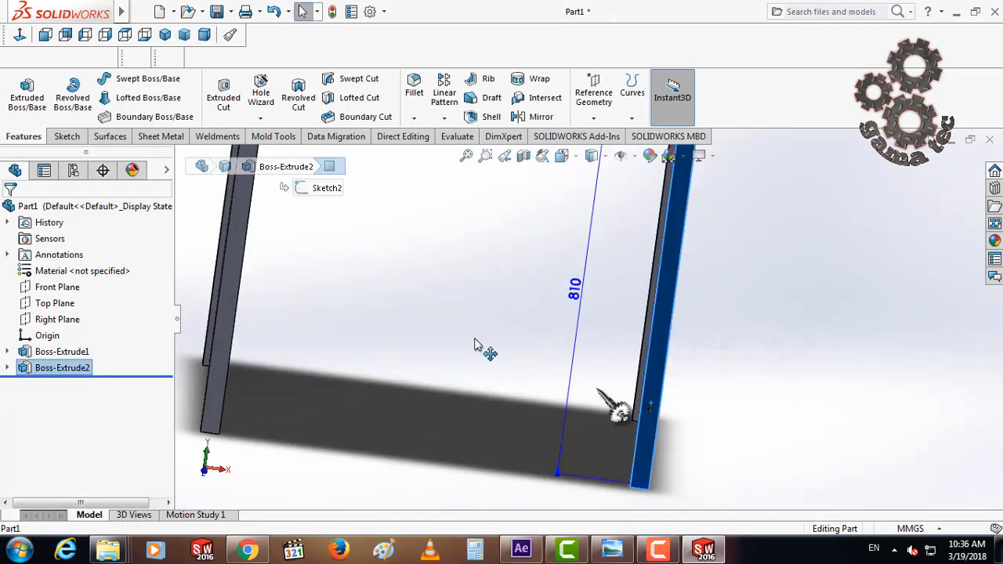
pyautogui.click(45, 34)
pyautogui.click(815, 407)
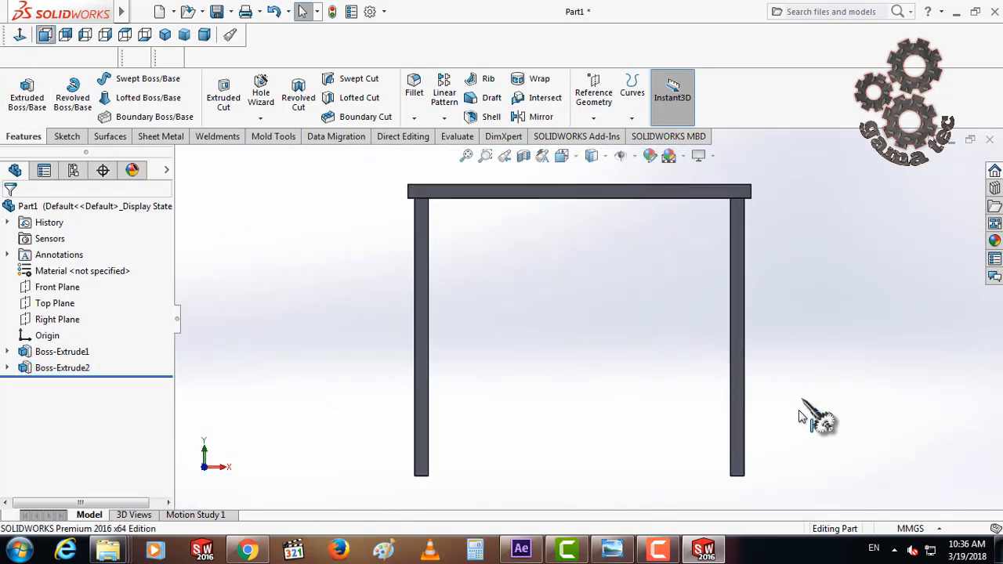
pyautogui.press('f')
pyautogui.click(68, 137)
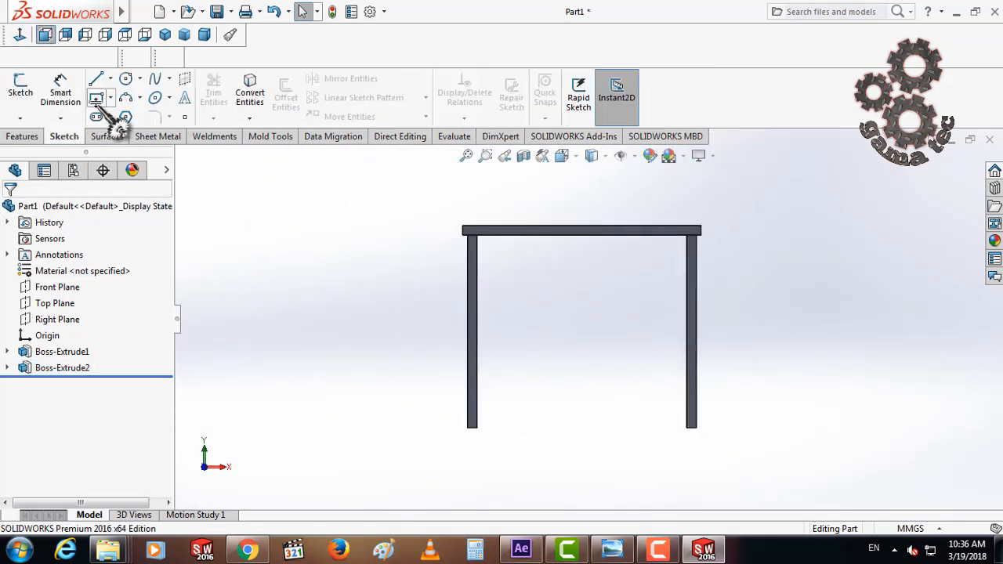
pyautogui.click(469, 389)
pyautogui.click(468, 387)
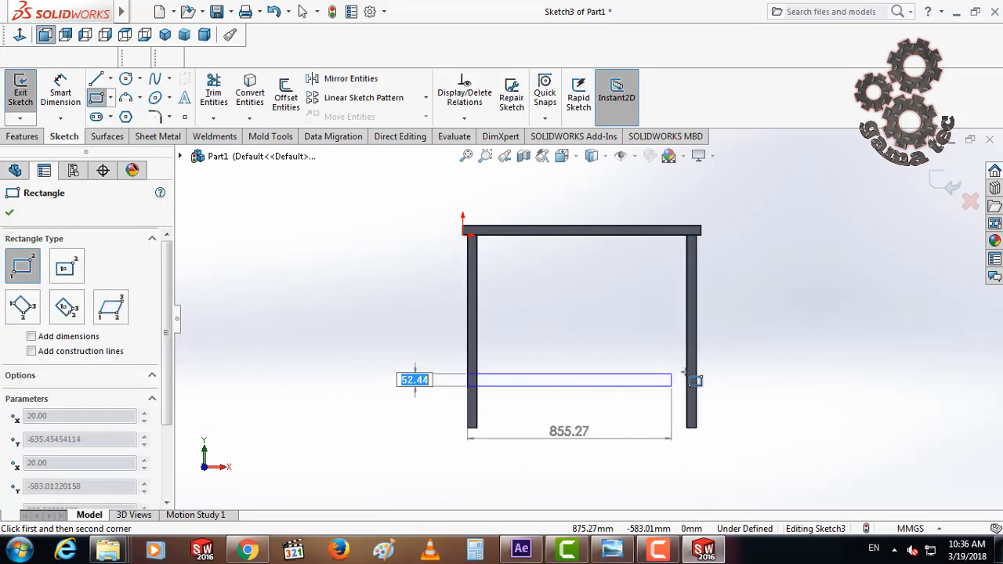
pyautogui.click(696, 377)
pyautogui.rightClick(735, 367)
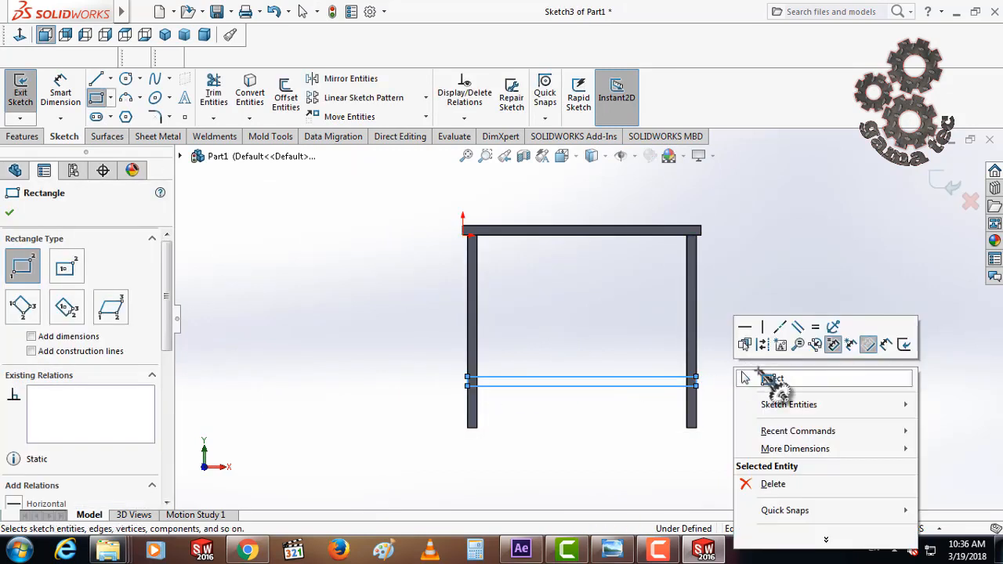
pyautogui.click(757, 373)
# - Extrude the thin rectangle backward into a shelf with the Up To Vertex condition, ending at the rear leg's outer vertical edge
pyautogui.scroll(-3, 730, 383)
pyautogui.moveTo(702, 386); pyautogui.dragTo(651, 400, button='middle')
pyautogui.scroll(2, 650, 401)
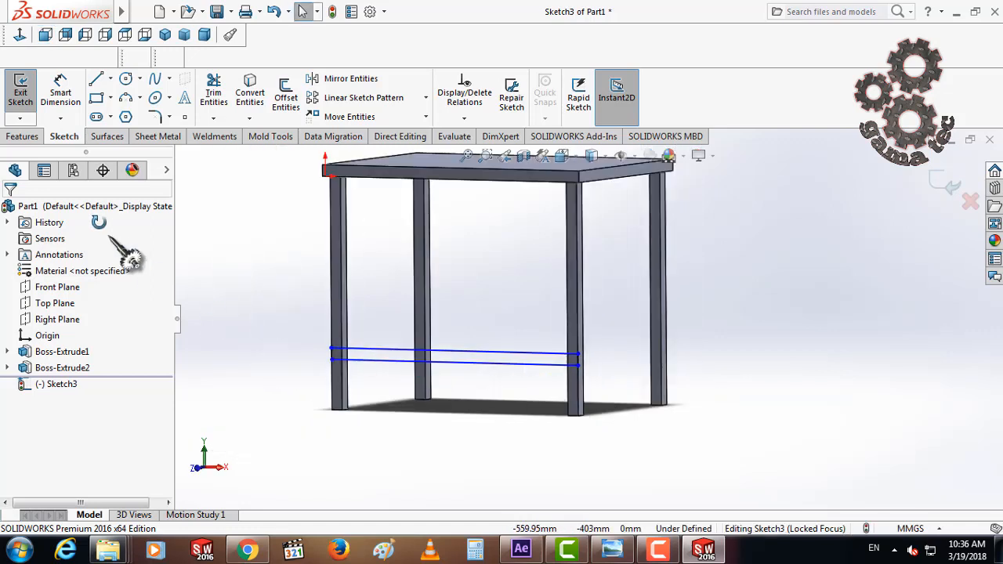
pyautogui.click(24, 136)
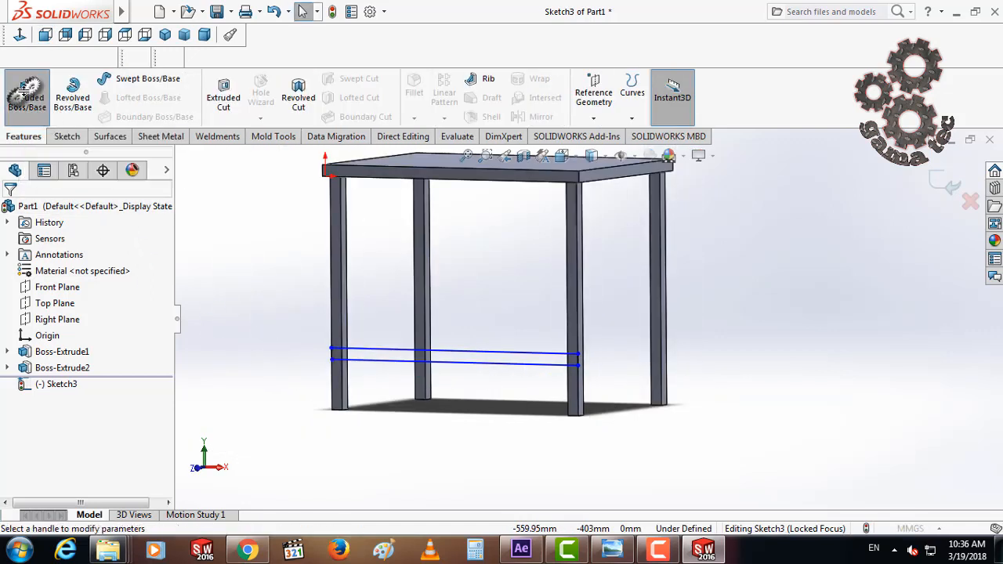
pyautogui.click(666, 329)
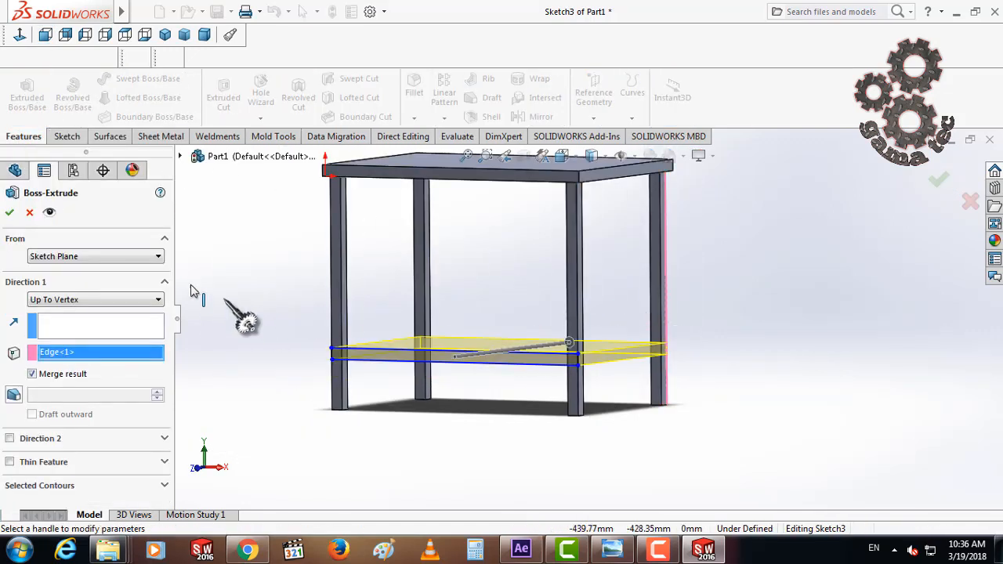
pyautogui.click(9, 213)
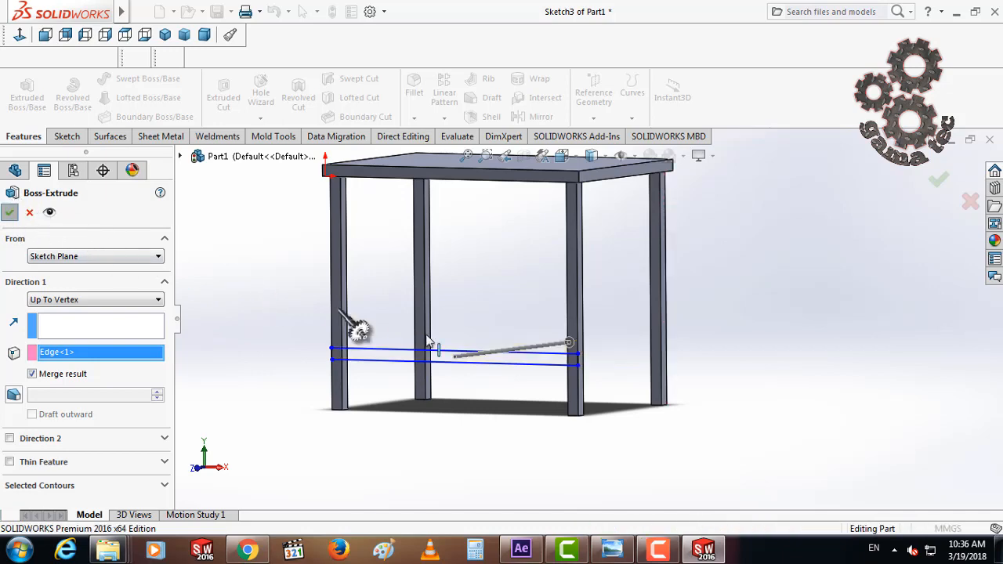
# - Edit the shelf's sketch and dimension the rectangle's lower line 150 mm above the bottom of the front leg
pyautogui.scroll(-5, 543, 360)
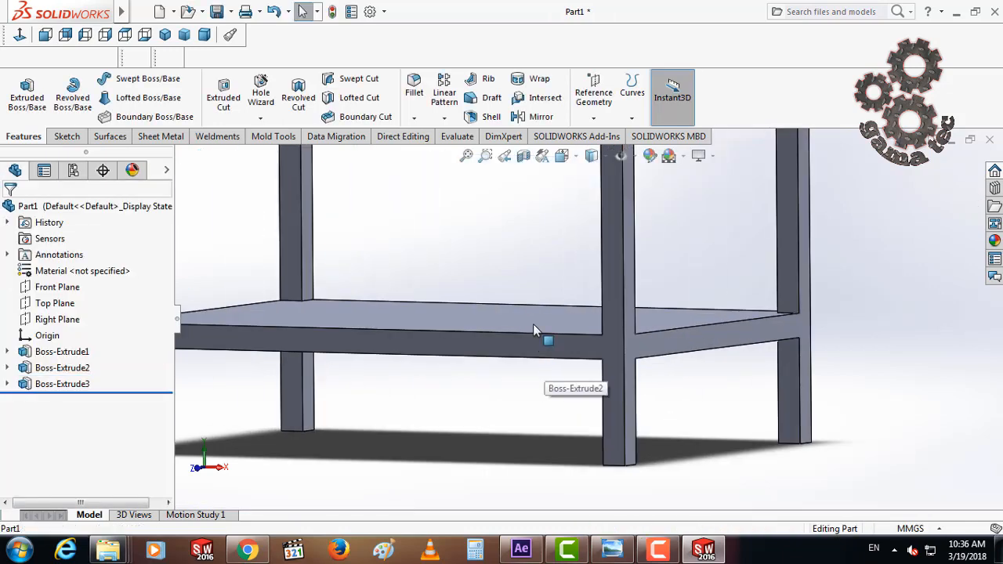
pyautogui.click(545, 338)
pyautogui.click(575, 268)
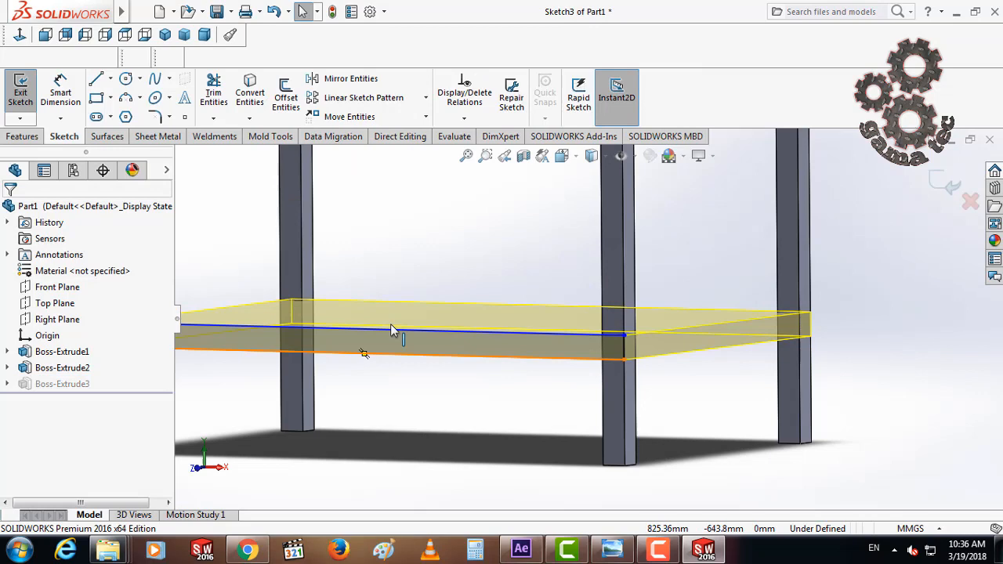
pyautogui.click(60, 93)
pyautogui.click(595, 368)
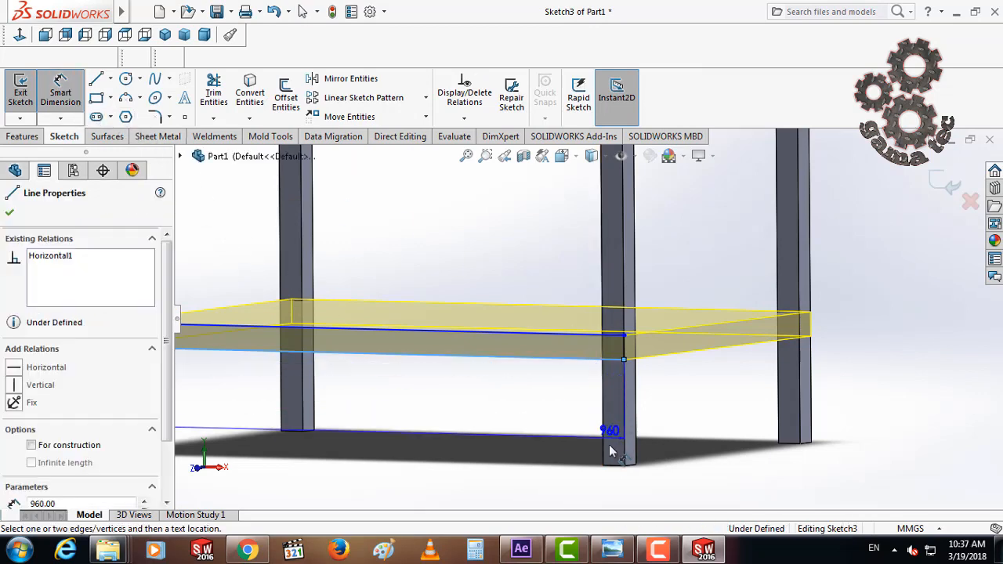
pyautogui.click(576, 429)
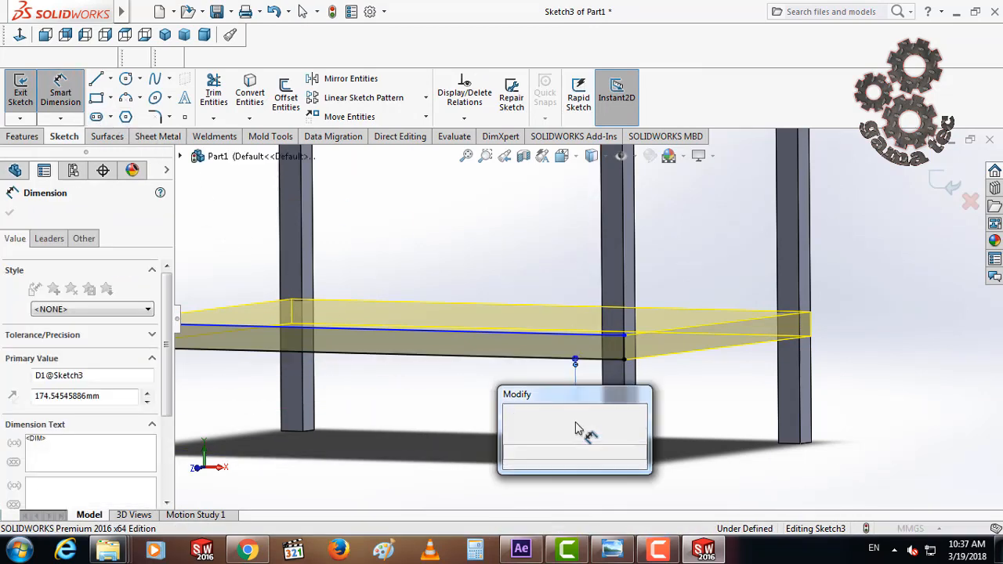
pyautogui.write('150')
pyautogui.press('Return')
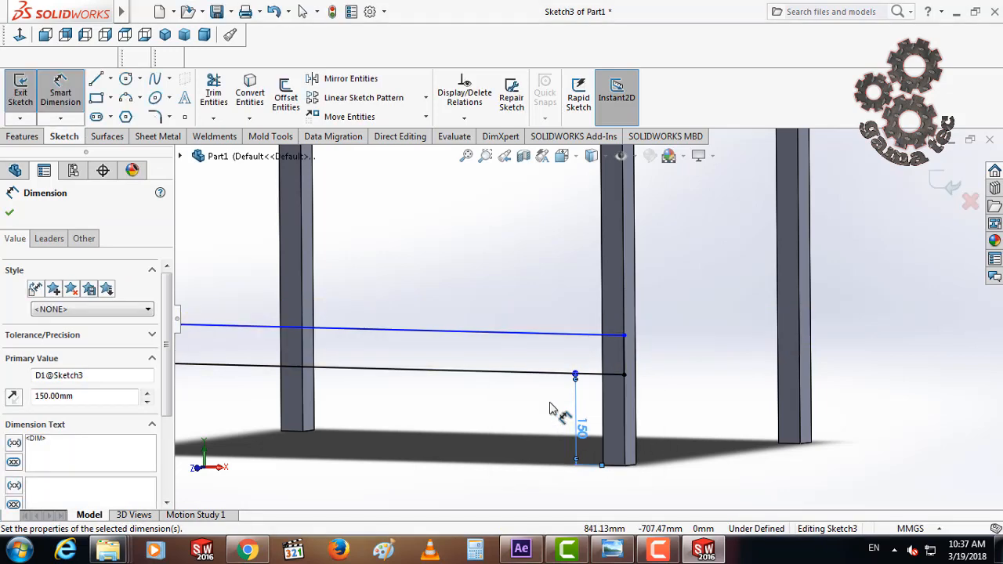
# - Dimension the shelf rectangle's thickness at 40 mm and rebuild the shelf from the edited sketch
pyautogui.click(625, 364)
pyautogui.click(611, 325)
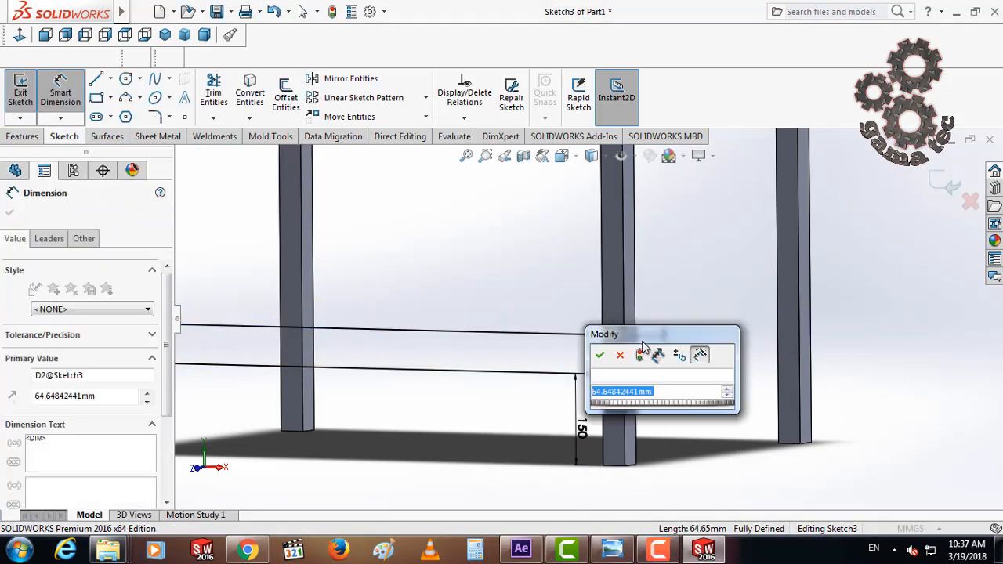
pyautogui.write('40')
pyautogui.press('Return')
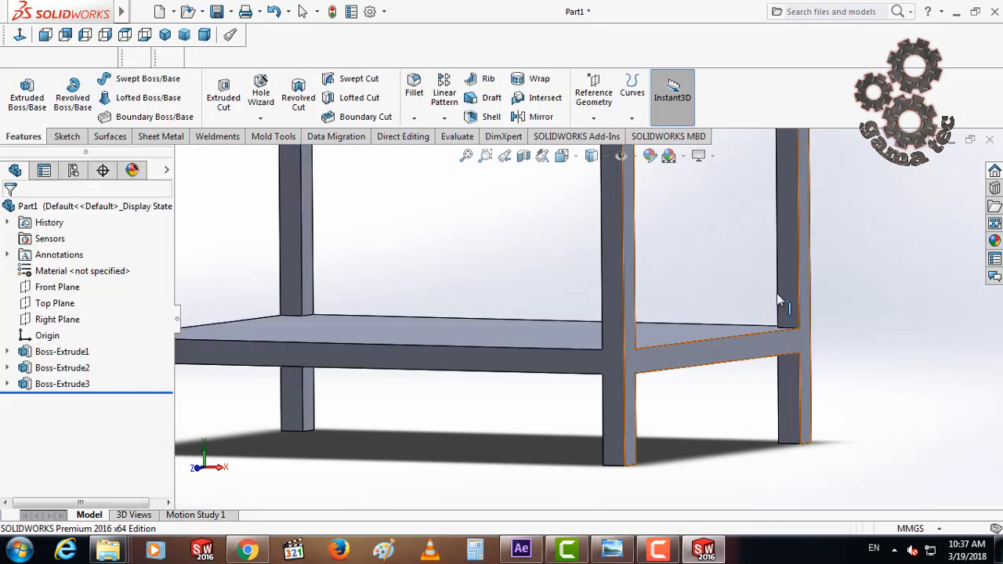
pyautogui.scroll(4, 690, 329)
pyautogui.moveTo(670, 319); pyautogui.dragTo(577, 293, button='middle')
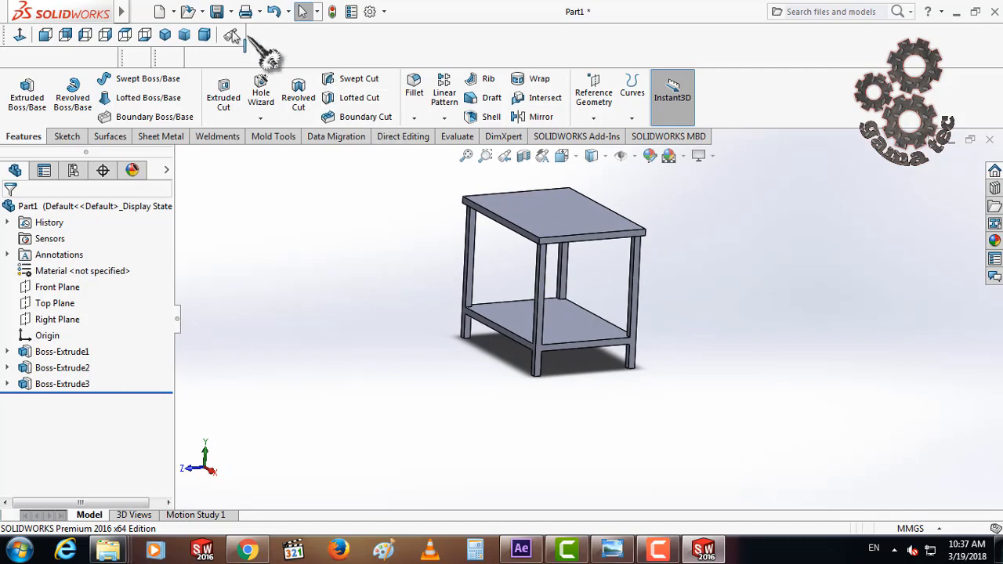
pyautogui.click(184, 34)
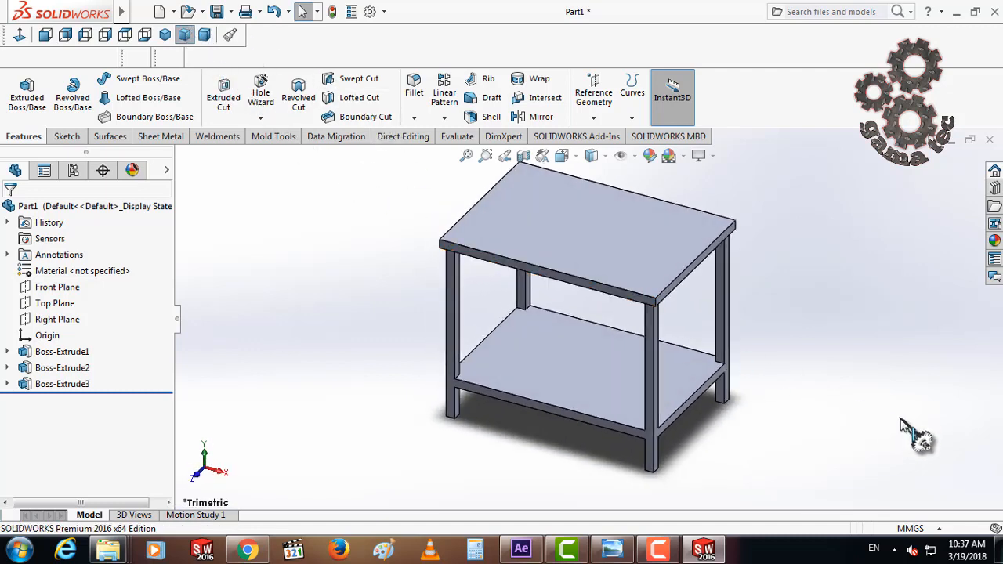
pyautogui.scroll(2, 646, 349)
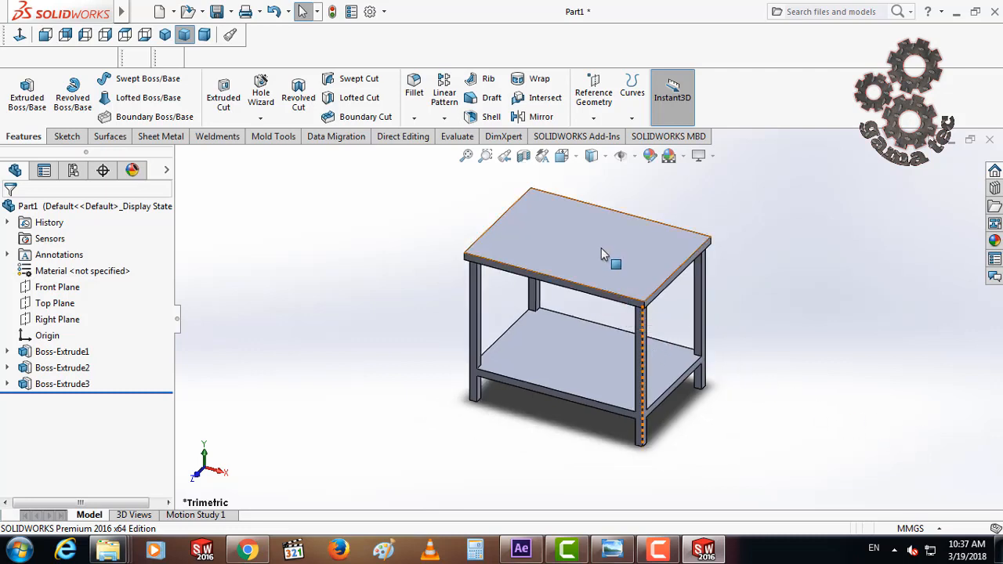
pyautogui.scroll(-2, 601, 249)
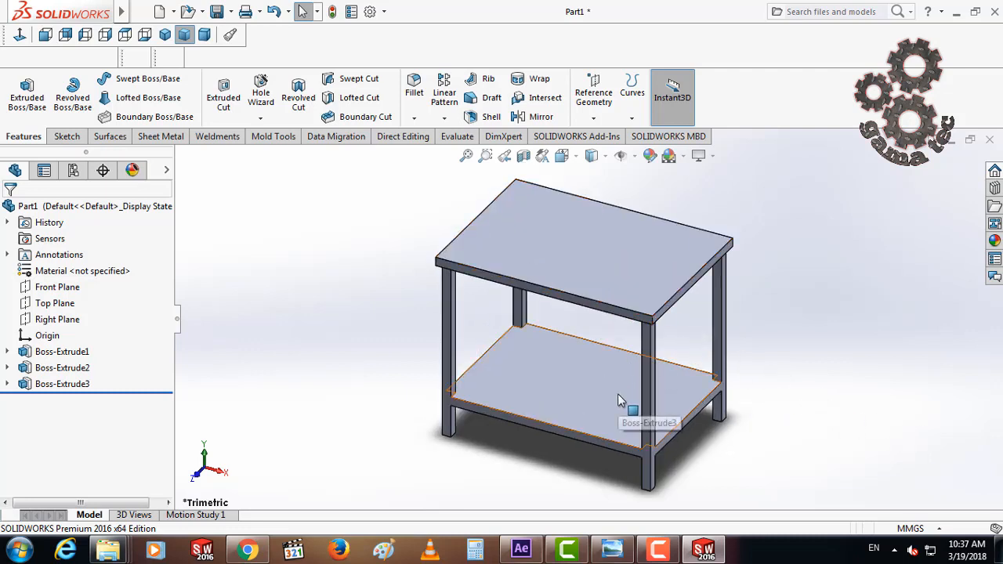
pyautogui.scroll(-2, 650, 382)
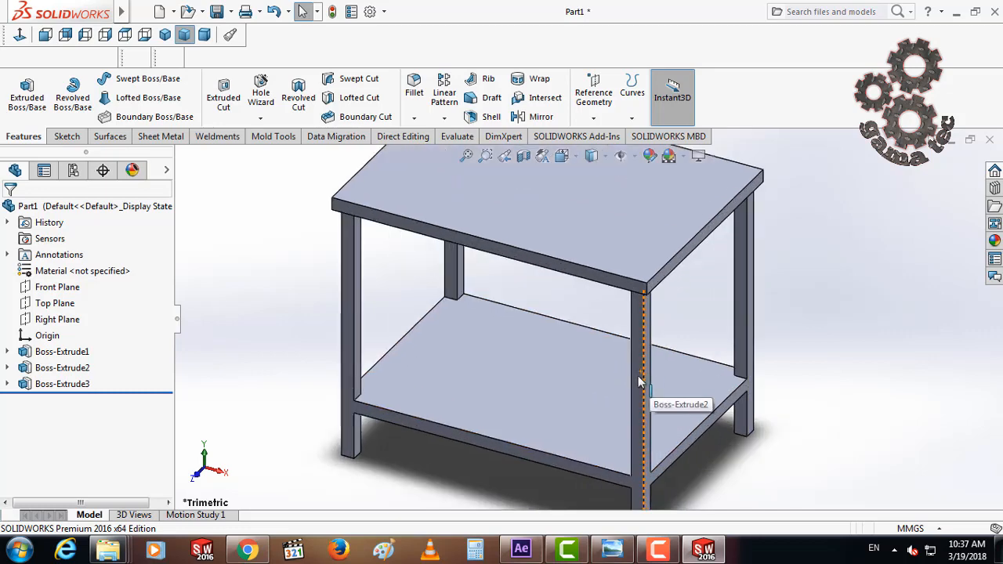
# - Sketch a corner rectangle on the front leg face that fills the opening between the legs, the tabletop and the shelf
pyautogui.click(638, 383)
pyautogui.click(19, 34)
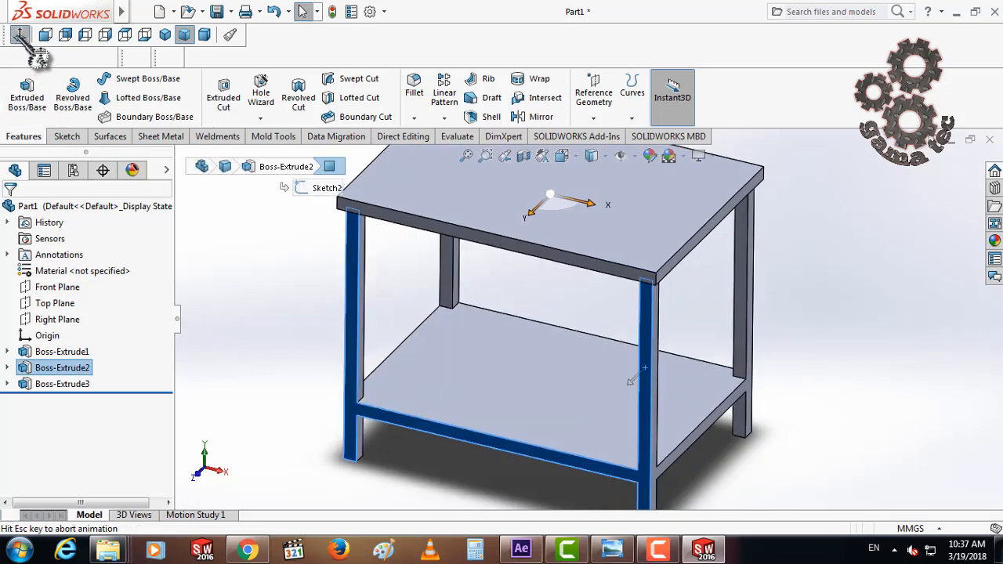
pyautogui.click(781, 260)
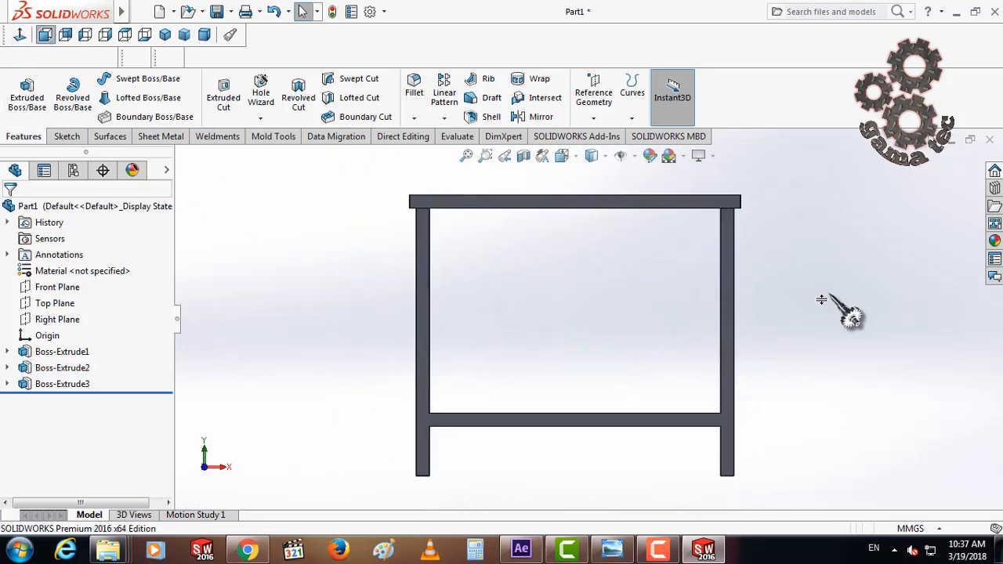
pyautogui.click(67, 136)
pyautogui.click(96, 98)
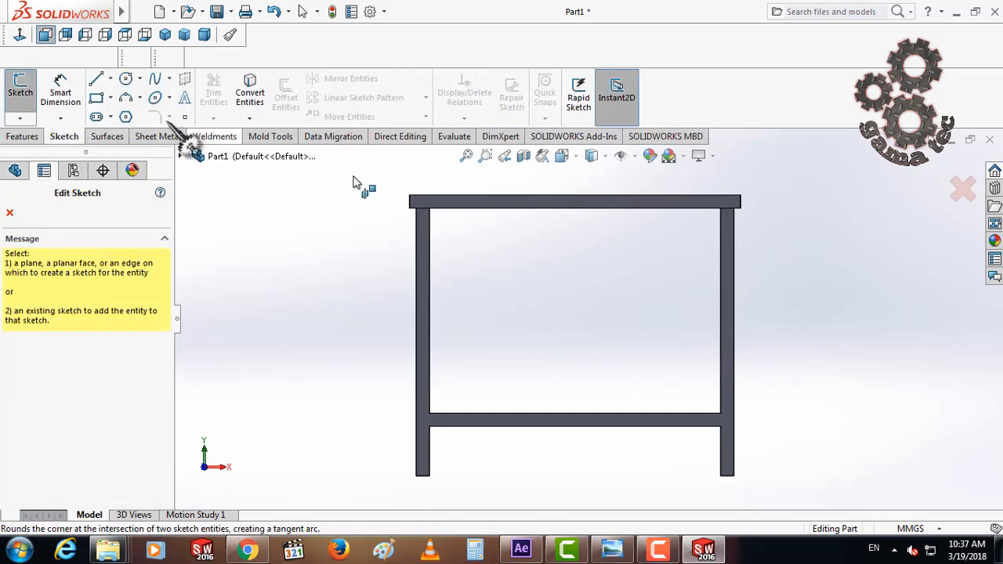
pyautogui.click(425, 233)
pyautogui.click(429, 208)
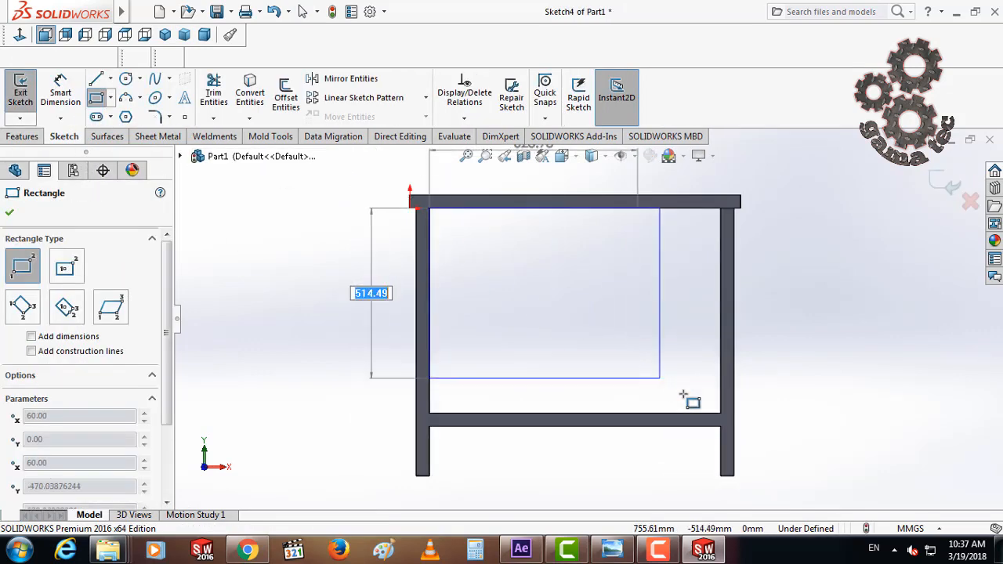
pyautogui.click(719, 412)
pyautogui.rightClick(705, 383)
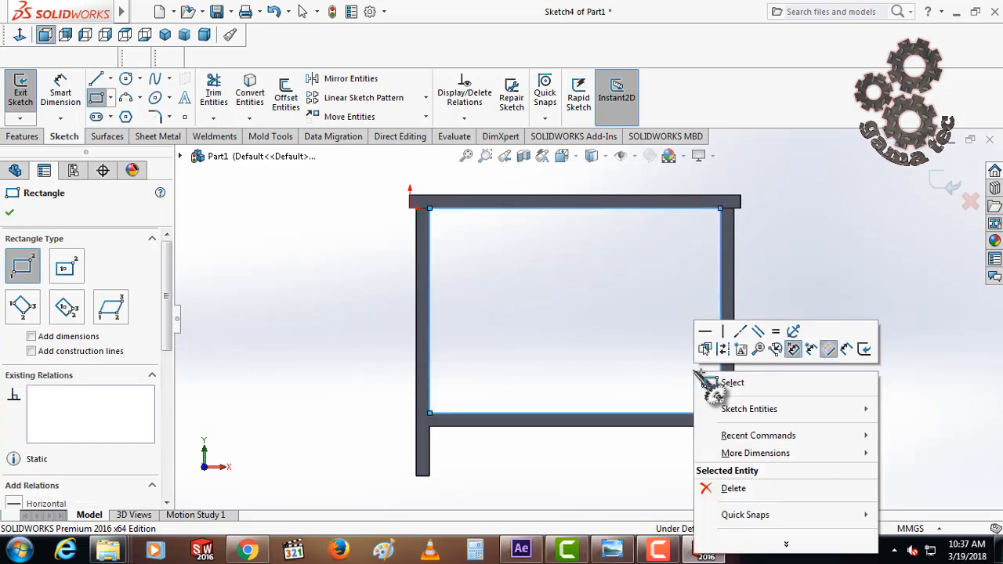
pyautogui.click(705, 383)
# - Offset the whole rectangle outline inward by 2 mm to form the clearance around the doors
pyautogui.click(285, 95)
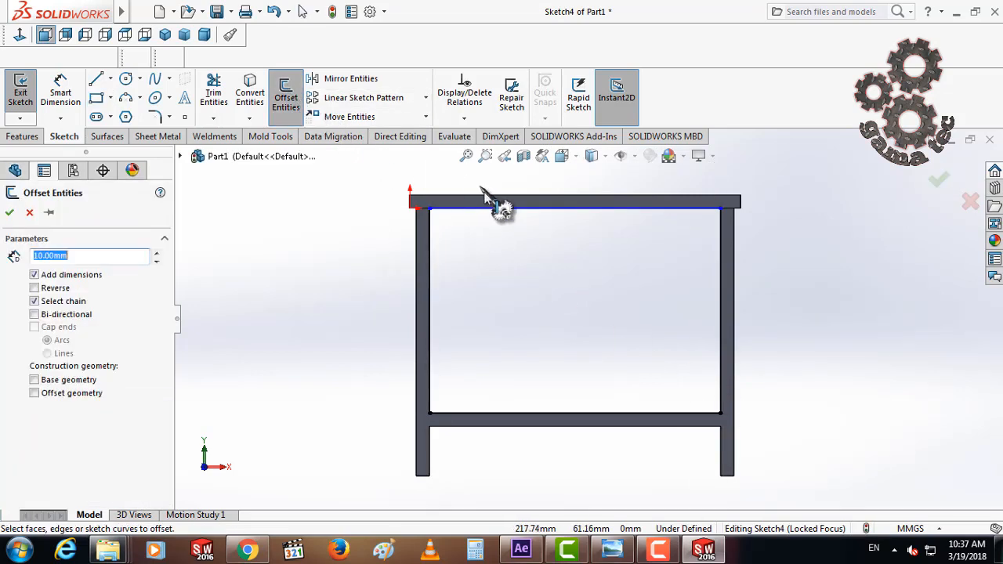
pyautogui.click(480, 211)
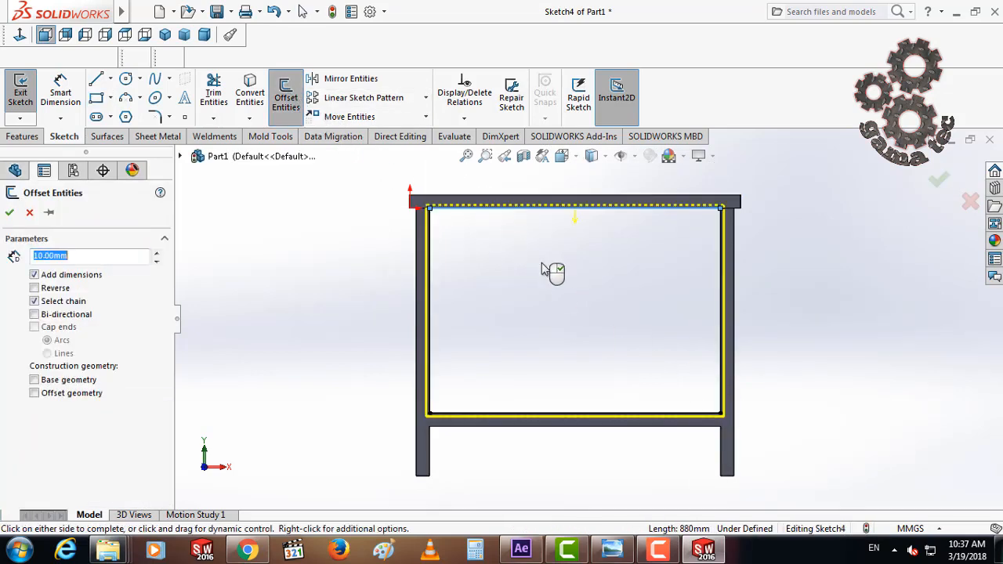
pyautogui.click(107, 256)
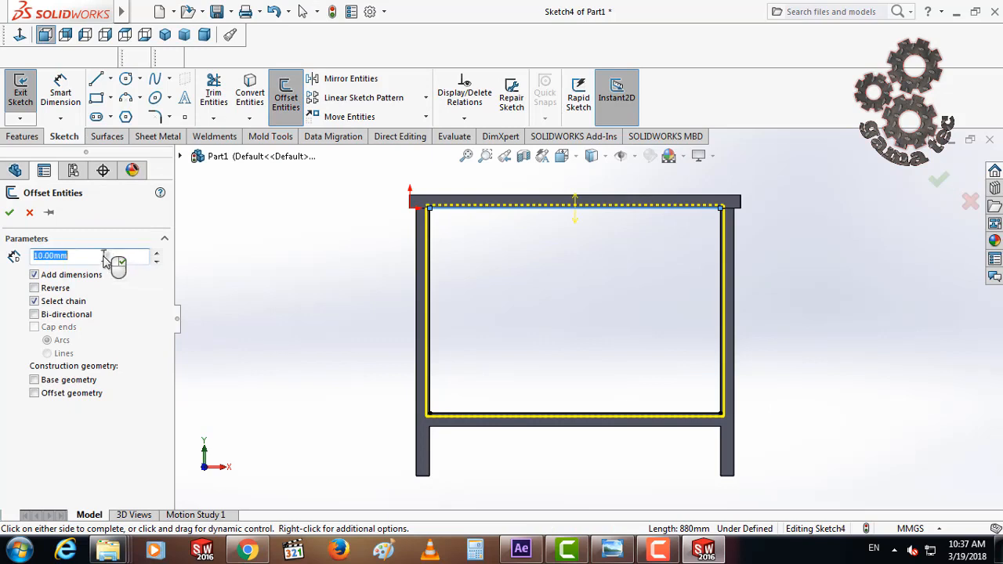
pyautogui.write('20')
pyautogui.click(682, 341)
pyautogui.scroll(-5, 497, 278)
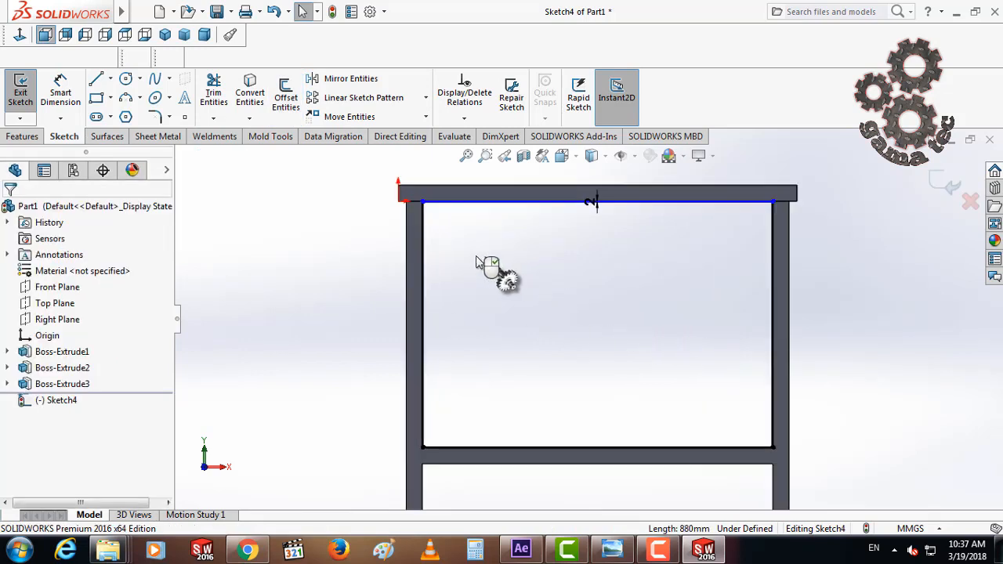
pyautogui.click(430, 225)
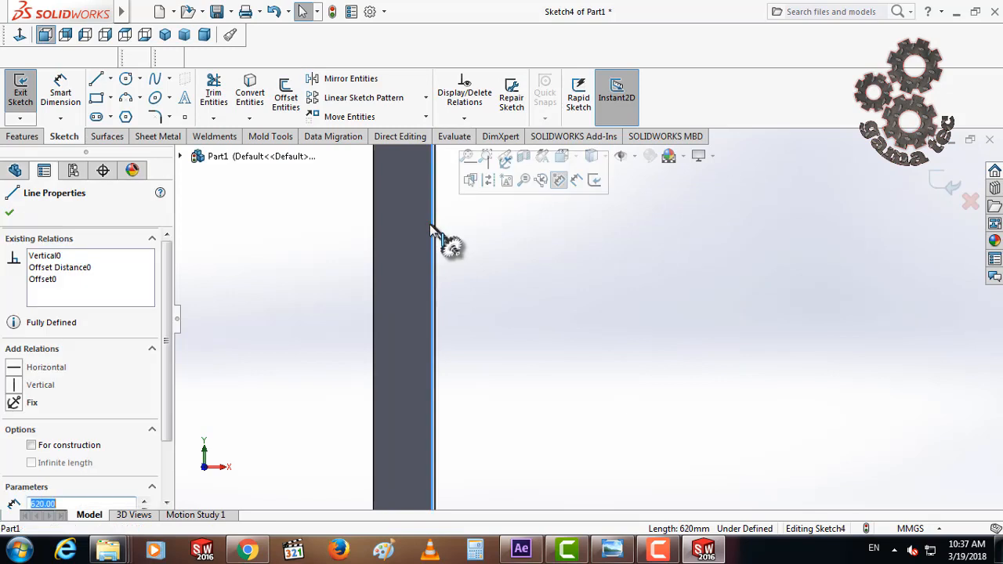
pyautogui.scroll(5, 430, 224)
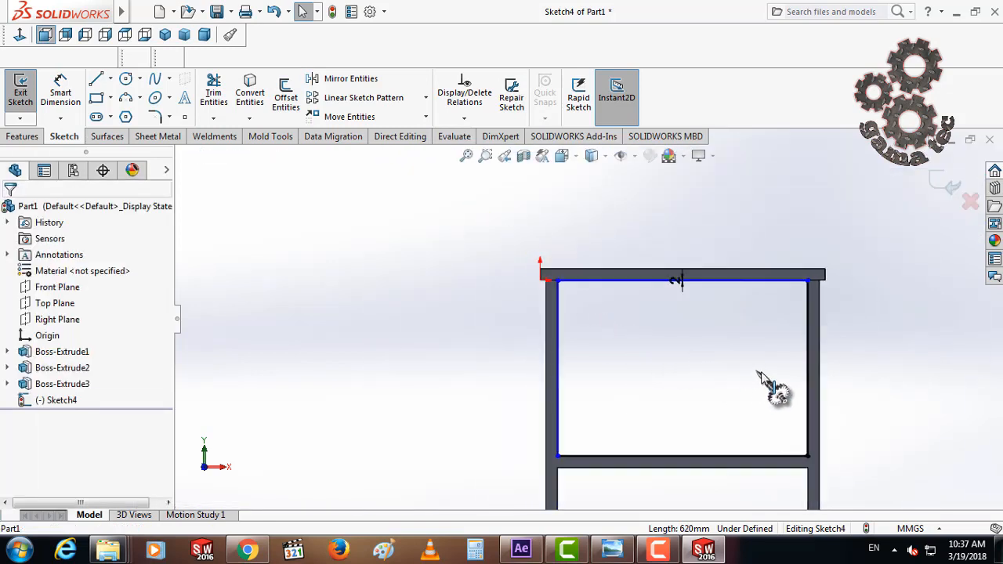
# - Draw a vertical line between the midpoints of the rectangle's lower and upper edges, and offset it by 2 mm
pyautogui.click(95, 78)
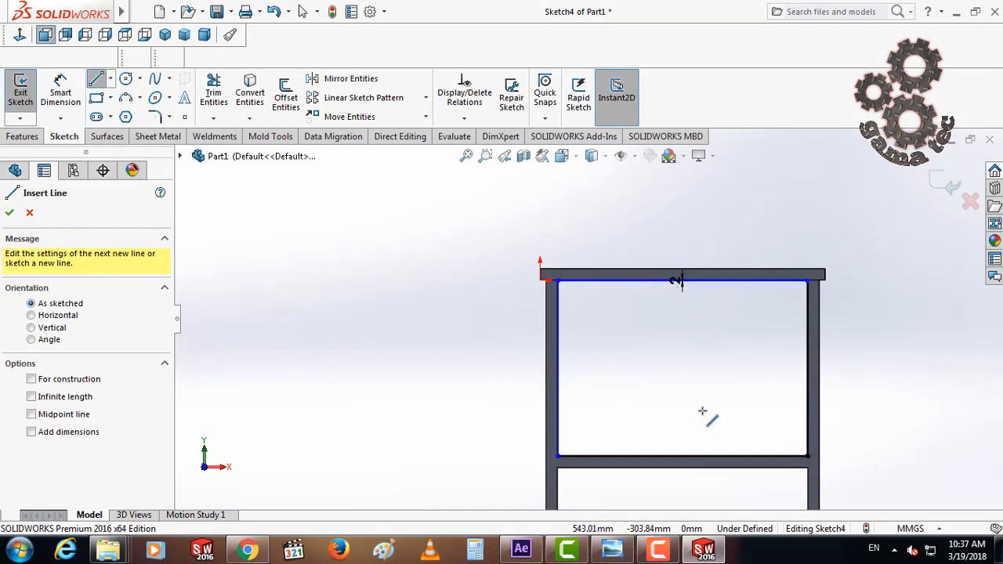
pyautogui.click(681, 455)
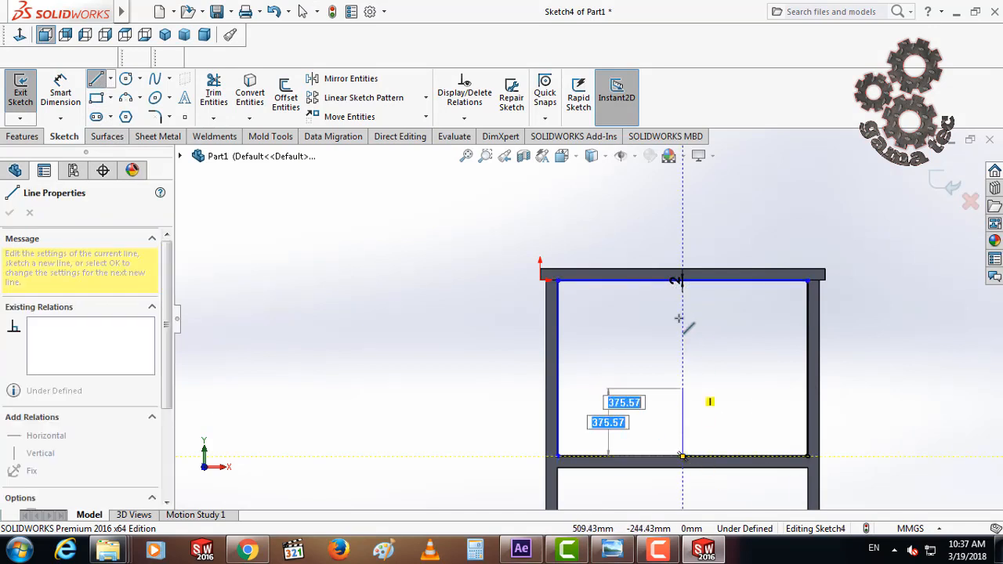
pyautogui.click(682, 279)
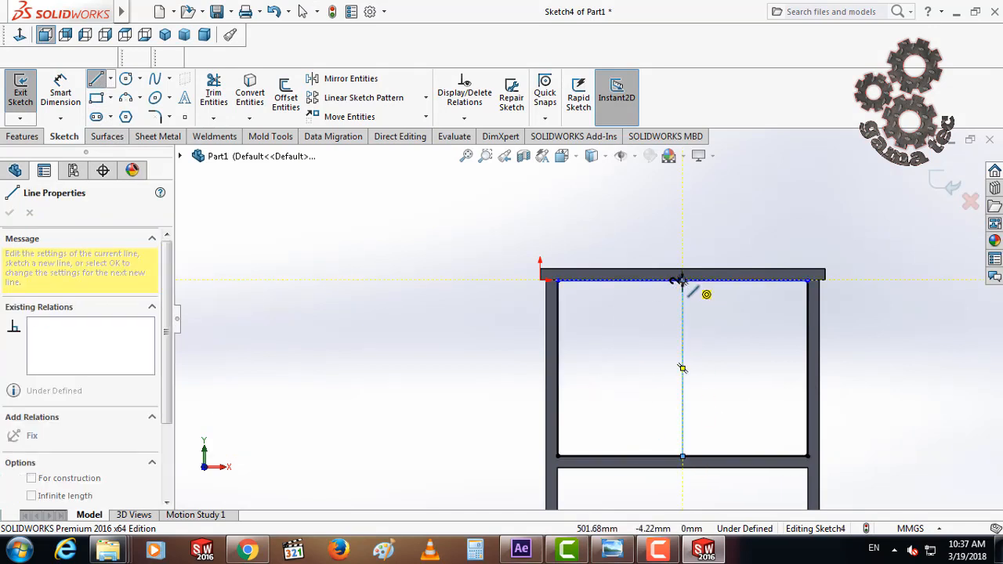
pyautogui.rightClick(674, 276)
pyautogui.click(720, 290)
pyautogui.moveTo(765, 353); pyautogui.dragTo(697, 385, button='middle')
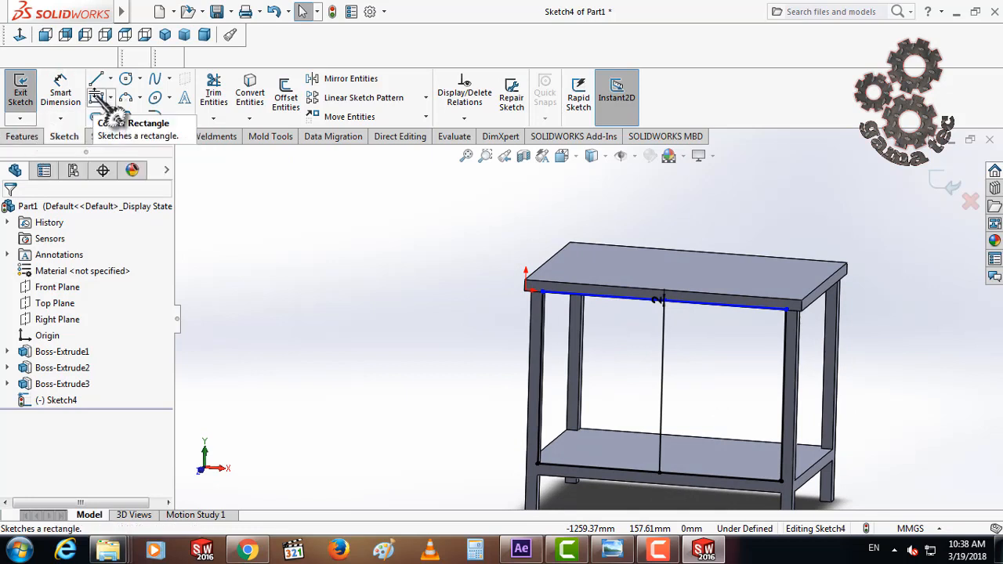
pyautogui.click(285, 92)
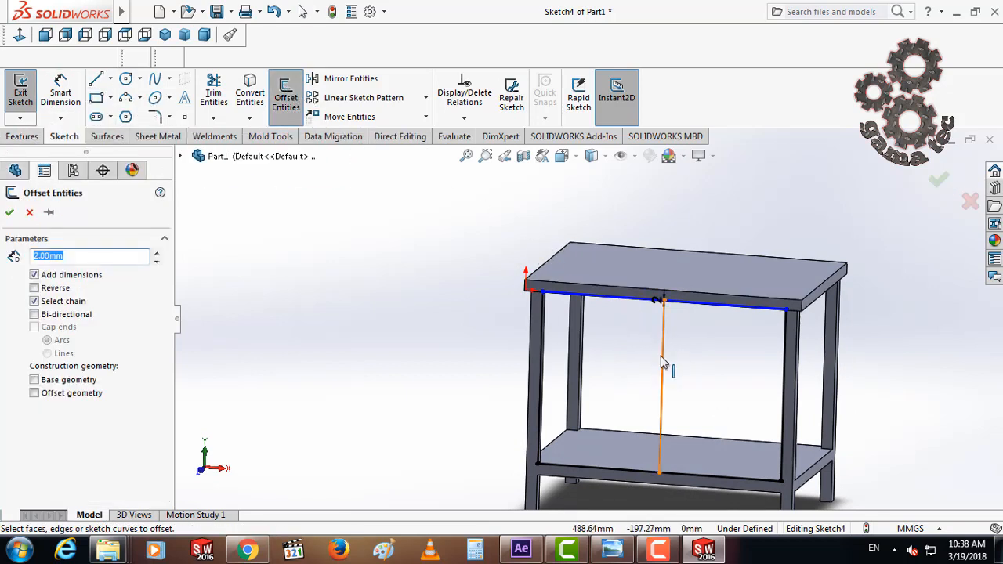
pyautogui.click(10, 212)
# - Extrude the two large regions on either side of the centre gap as doors with a blind depth of 20 mm
pyautogui.click(22, 136)
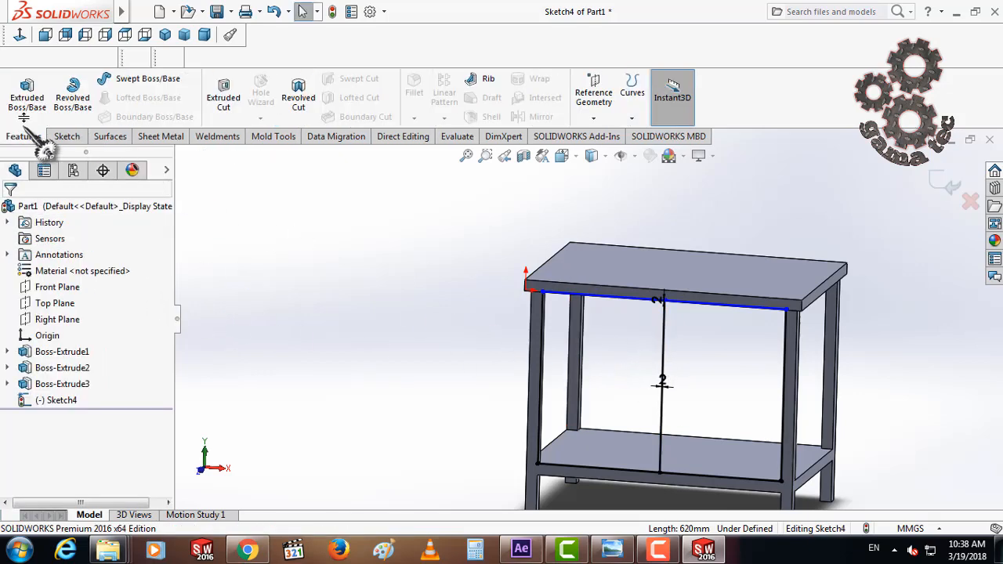
pyautogui.click(26, 93)
pyautogui.click(703, 368)
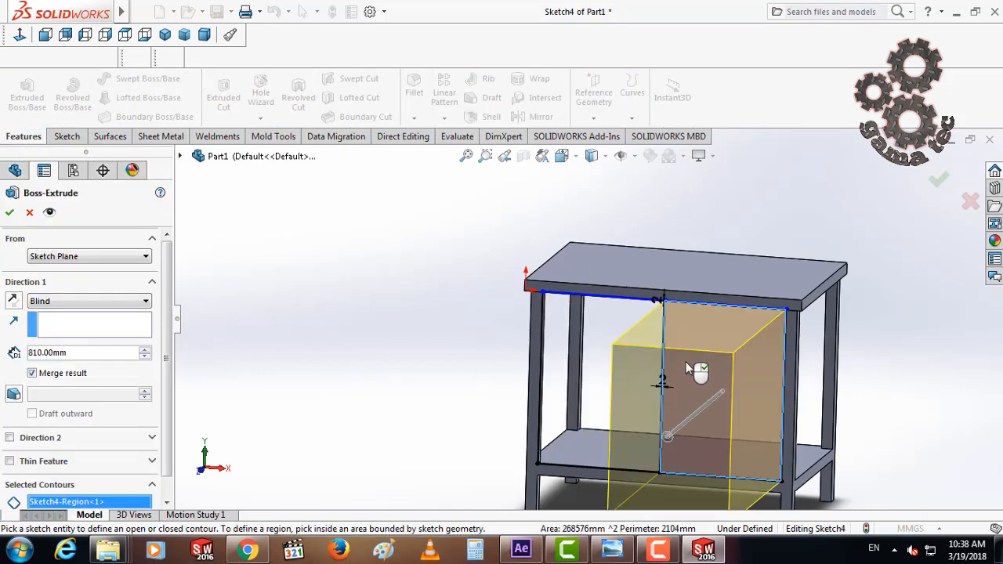
pyautogui.click(585, 327)
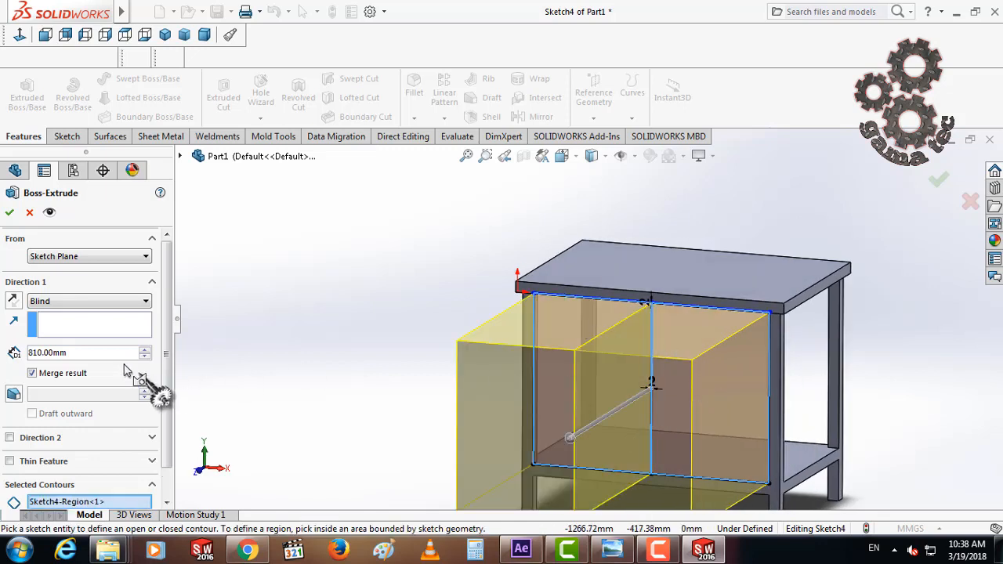
pyautogui.write('20')
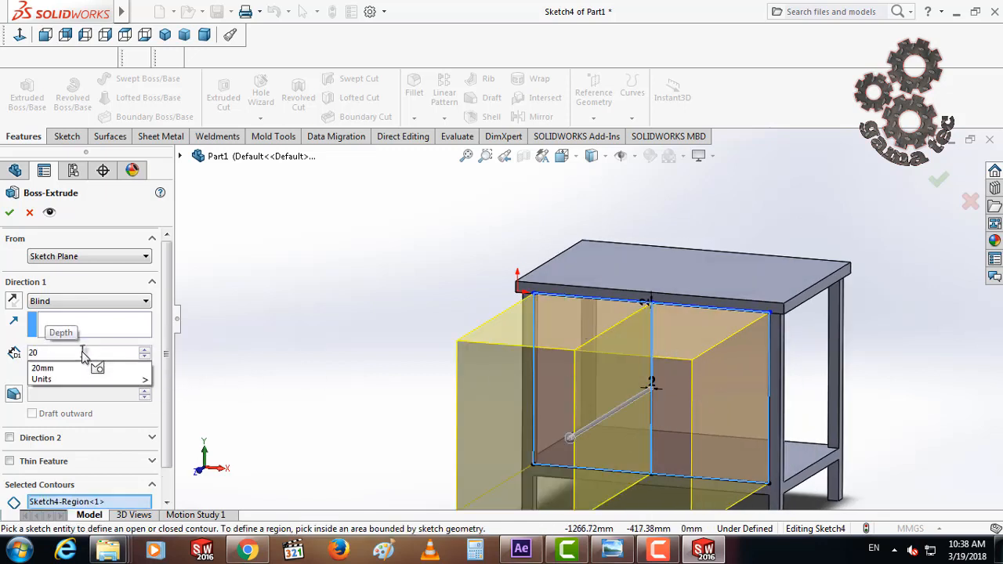
pyautogui.press('Return')
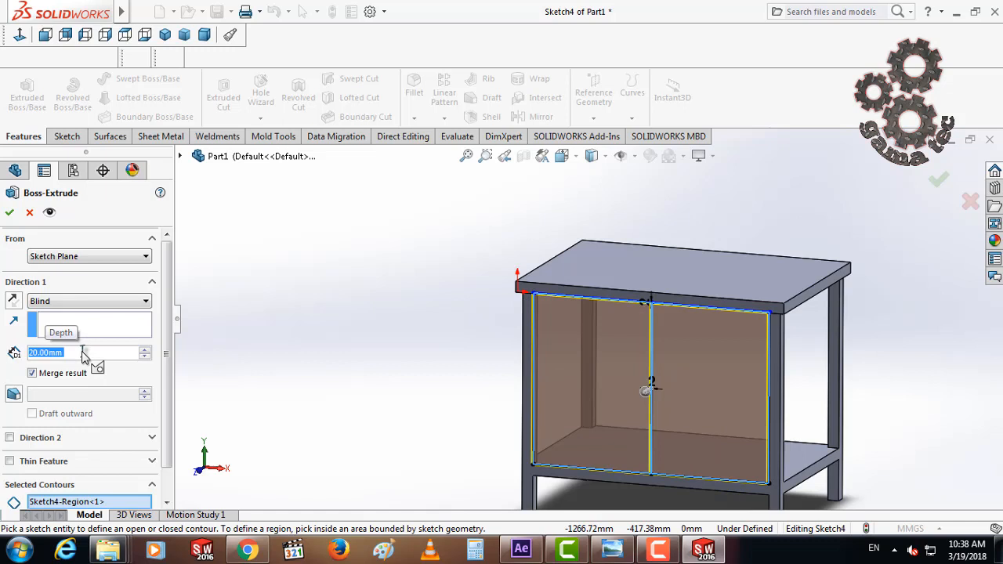
pyautogui.click(10, 213)
# - Sketch an upright handle rectangle about 30 x 115 mm on the right door's front face, near the centre gap
pyautogui.moveTo(461, 368); pyautogui.dragTo(677, 380, button='middle')
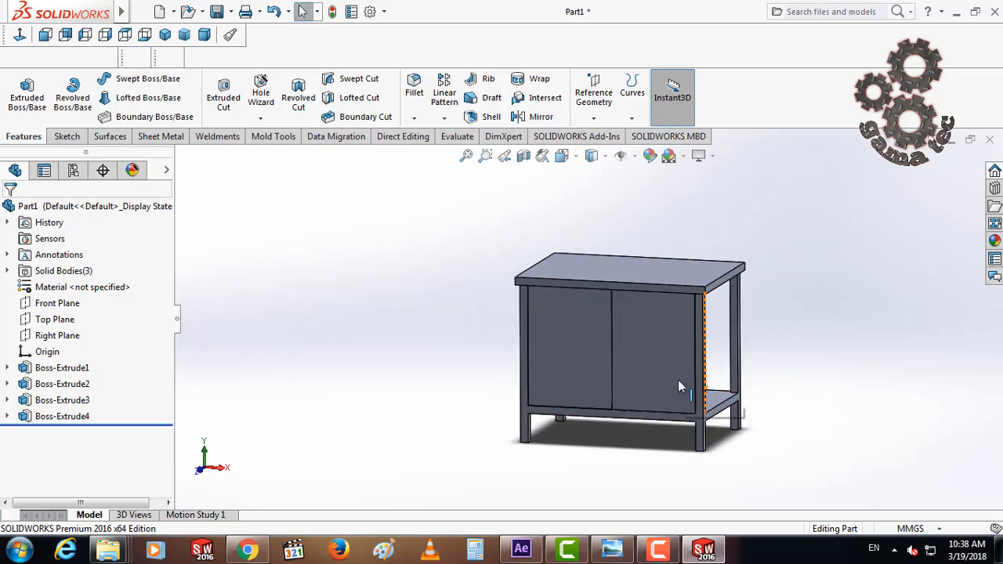
pyautogui.click(642, 359)
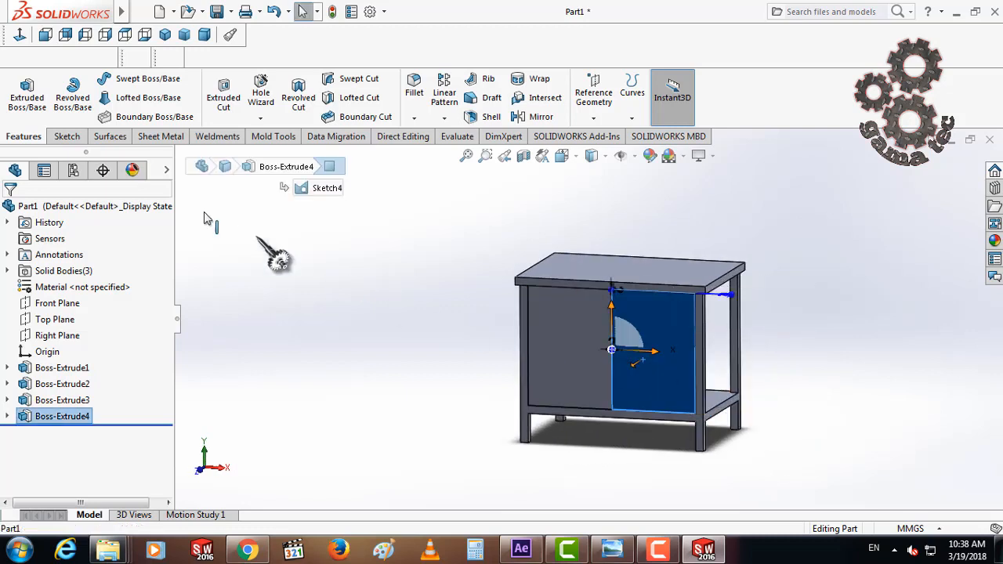
pyautogui.click(19, 34)
pyautogui.moveTo(858, 364); pyautogui.dragTo(689, 328, button='middle')
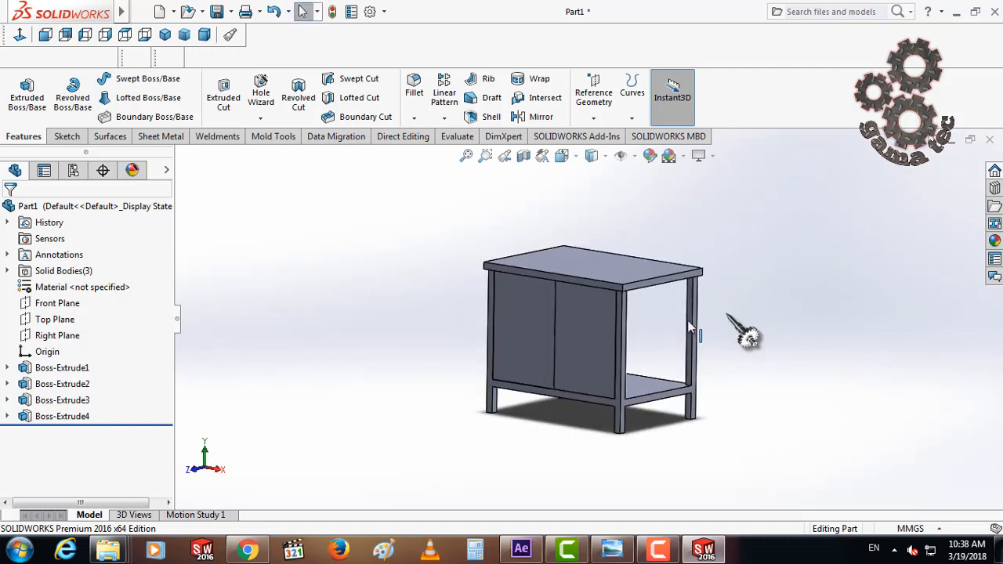
pyautogui.click(592, 346)
pyautogui.click(19, 34)
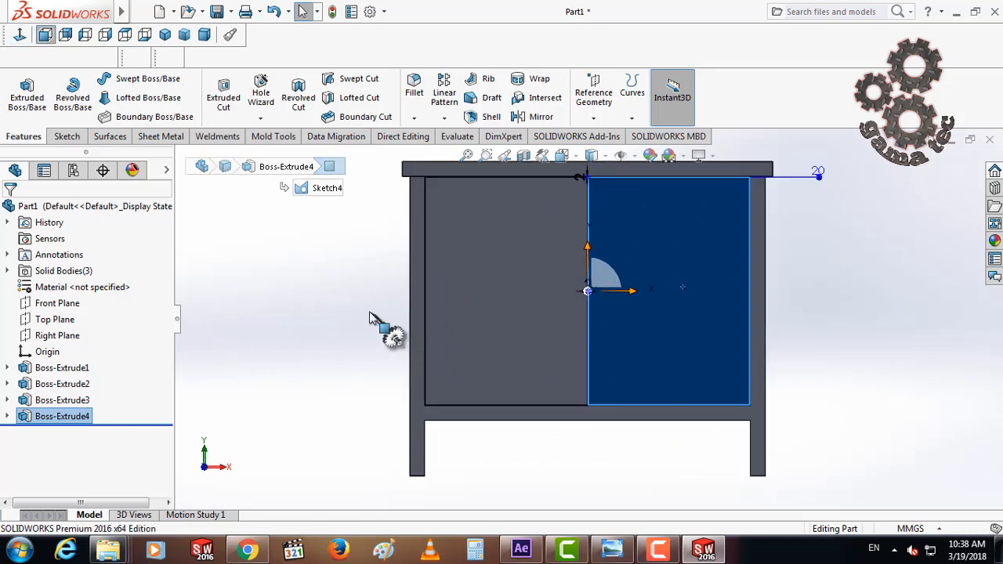
pyautogui.click(372, 317)
pyautogui.click(67, 136)
pyautogui.click(125, 115)
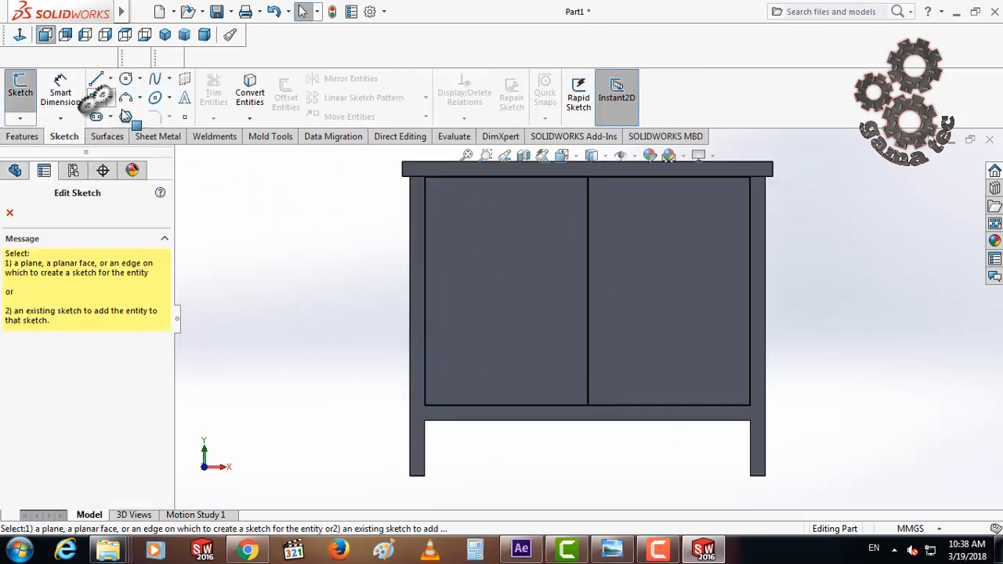
pyautogui.click(622, 281)
pyautogui.click(601, 255)
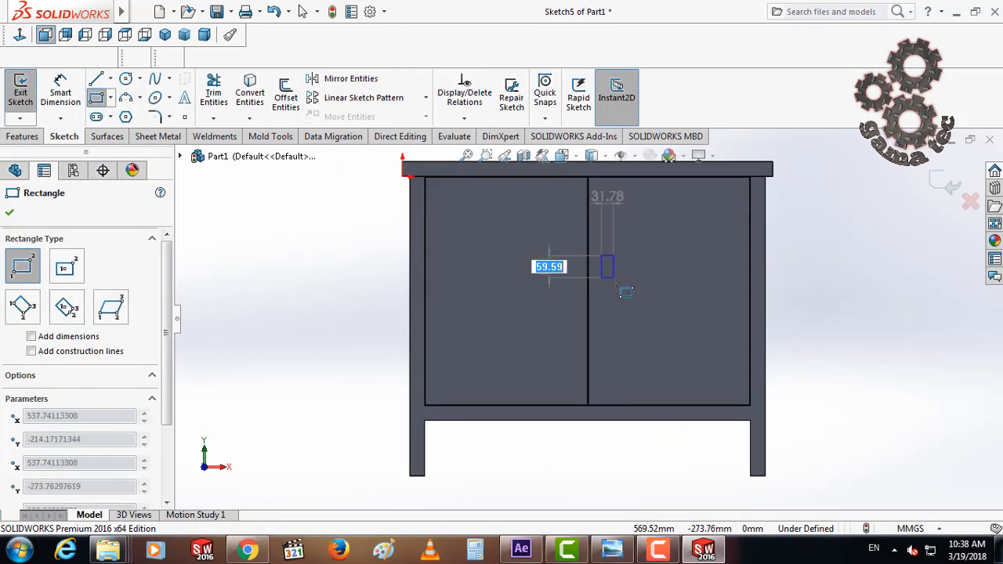
pyautogui.click(614, 297)
# - Sketch a matching handle rectangle about 30 mm wide on the left door, level with the first one
pyautogui.click(578, 265)
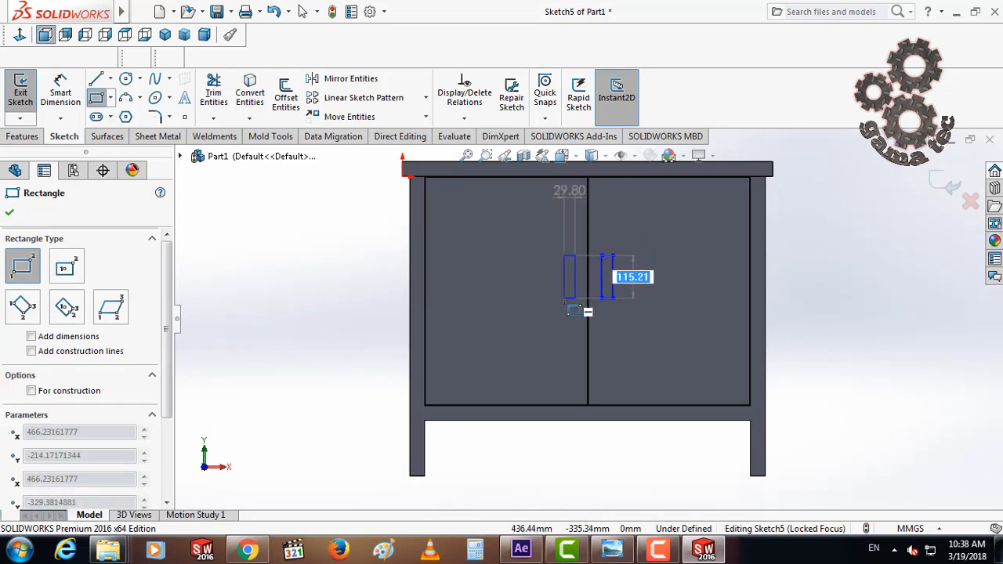
pyautogui.click(564, 299)
pyautogui.rightClick(564, 300)
pyautogui.click(623, 313)
# - Dimension the right handle rectangle's inner edge 50 mm from the centre gap between the doors
pyautogui.scroll(-3, 589, 227)
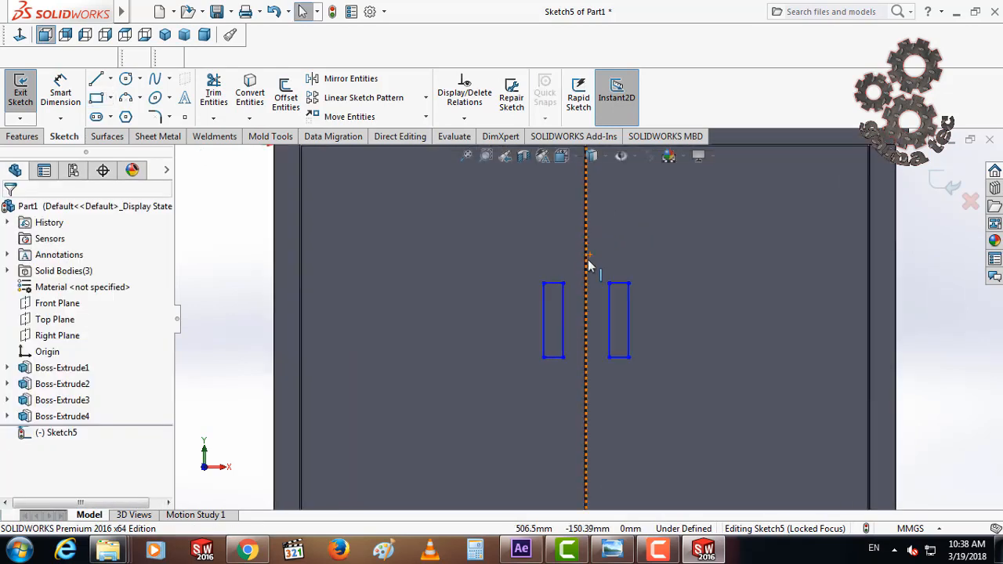
pyautogui.click(61, 93)
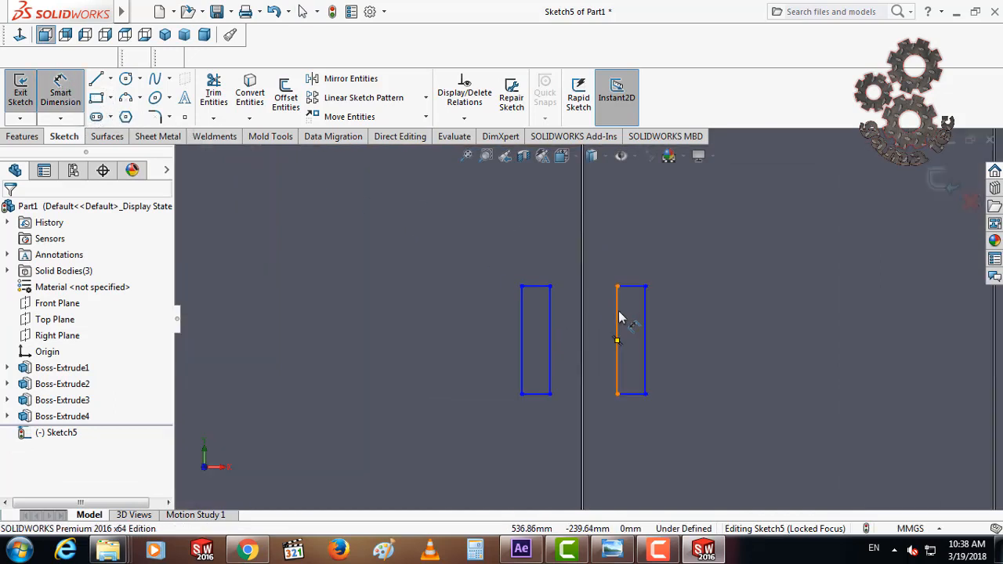
pyautogui.click(618, 305)
pyautogui.click(582, 291)
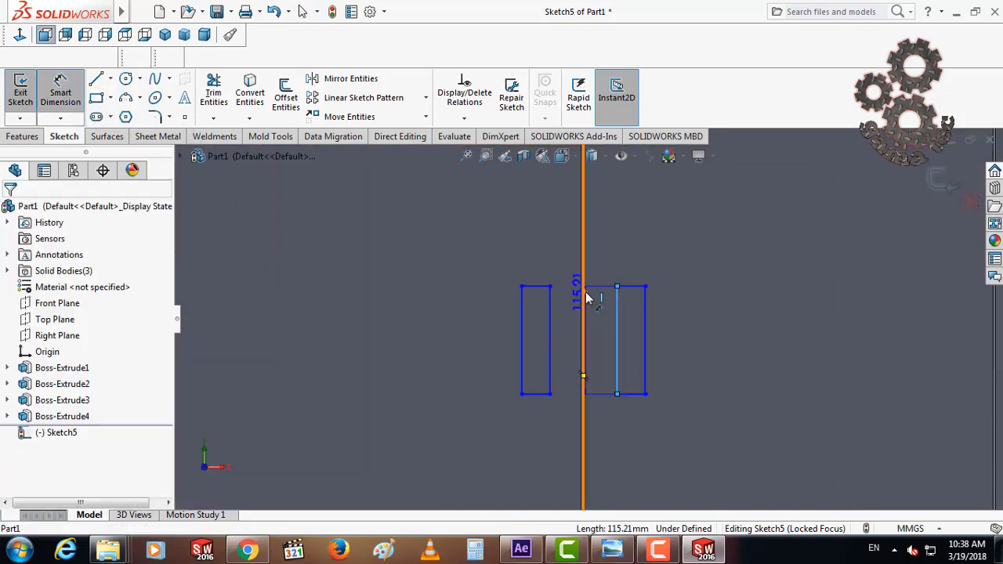
pyautogui.click(600, 266)
pyautogui.write('5')
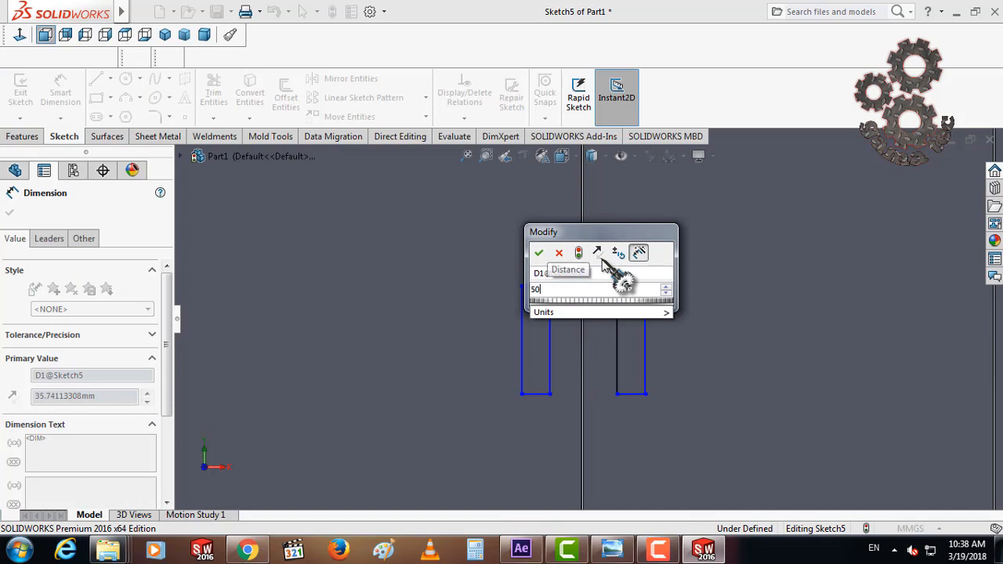
pyautogui.write('0')
pyautogui.press('Return')
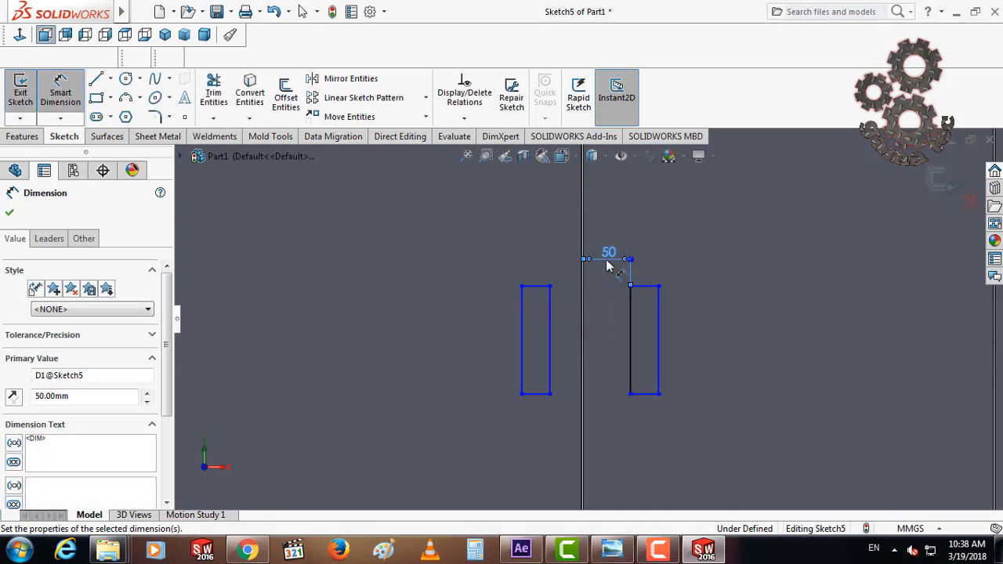
# - Dimension the left handle rectangle's inner edge 50 mm from the centre gap between the doors
pyautogui.click(582, 321)
pyautogui.click(549, 321)
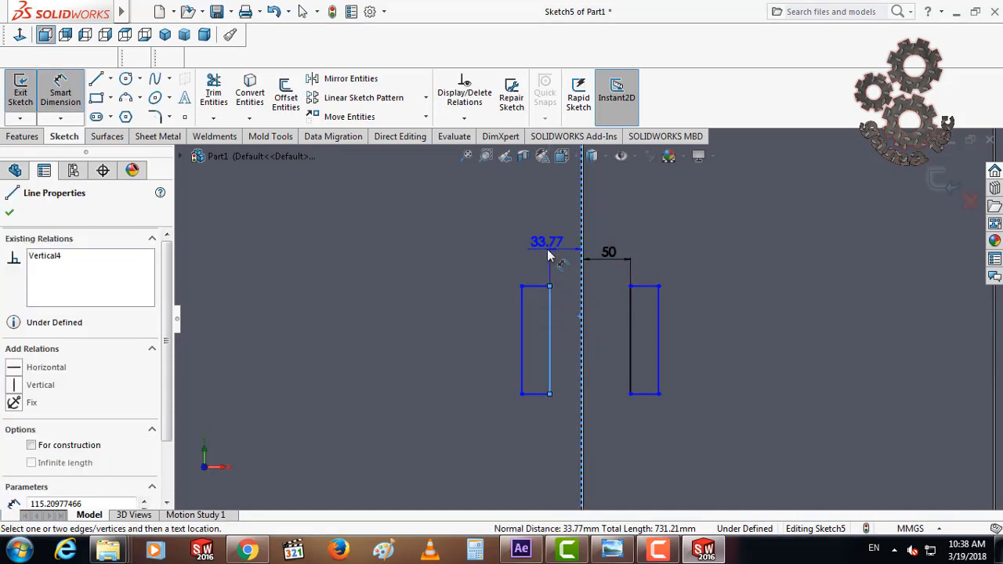
pyautogui.click(553, 248)
pyautogui.write('50')
pyautogui.press('Return')
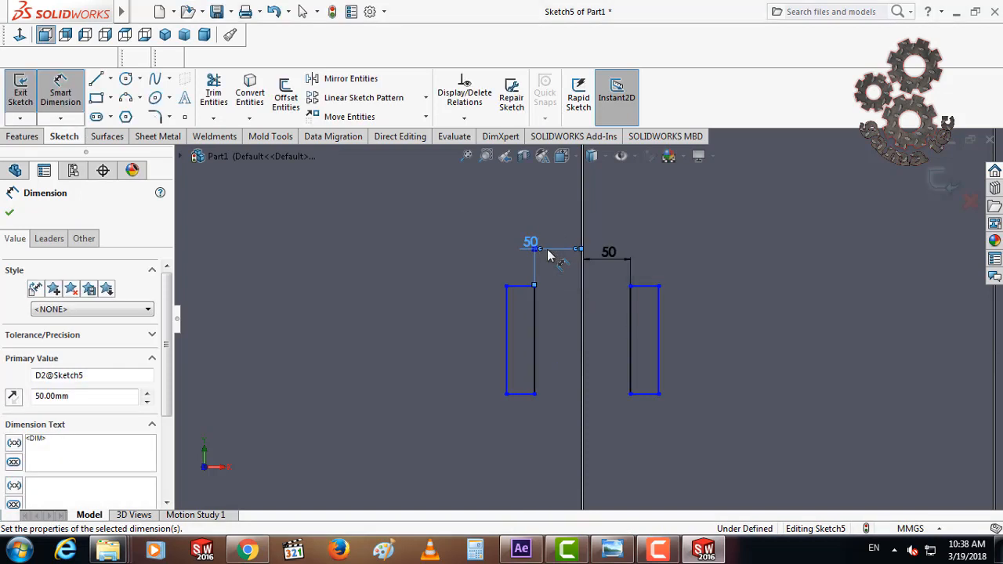
# - Dimension the width of both handle rectangles as 30 mm
pyautogui.click(650, 287)
pyautogui.click(666, 266)
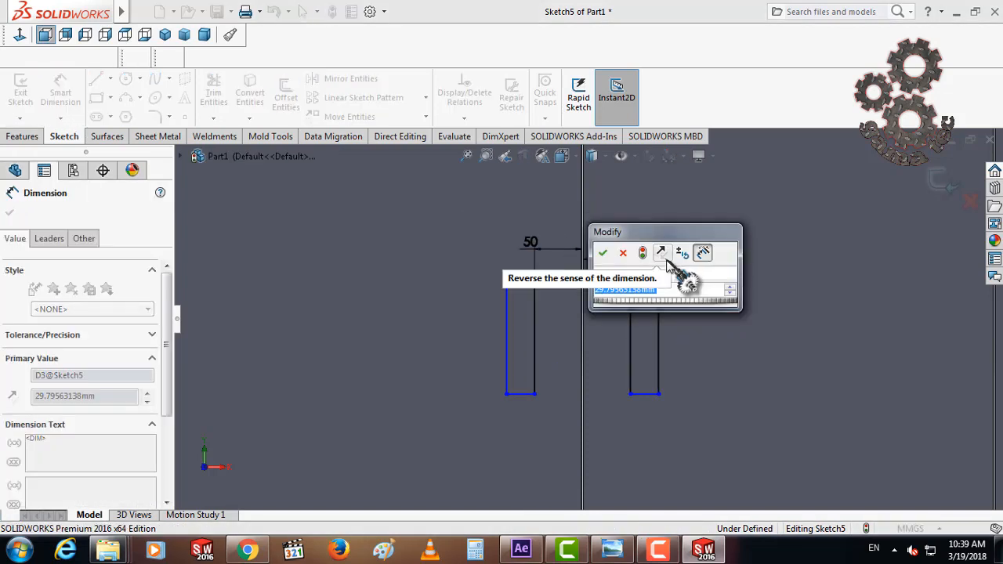
pyautogui.write('30')
pyautogui.press('Return')
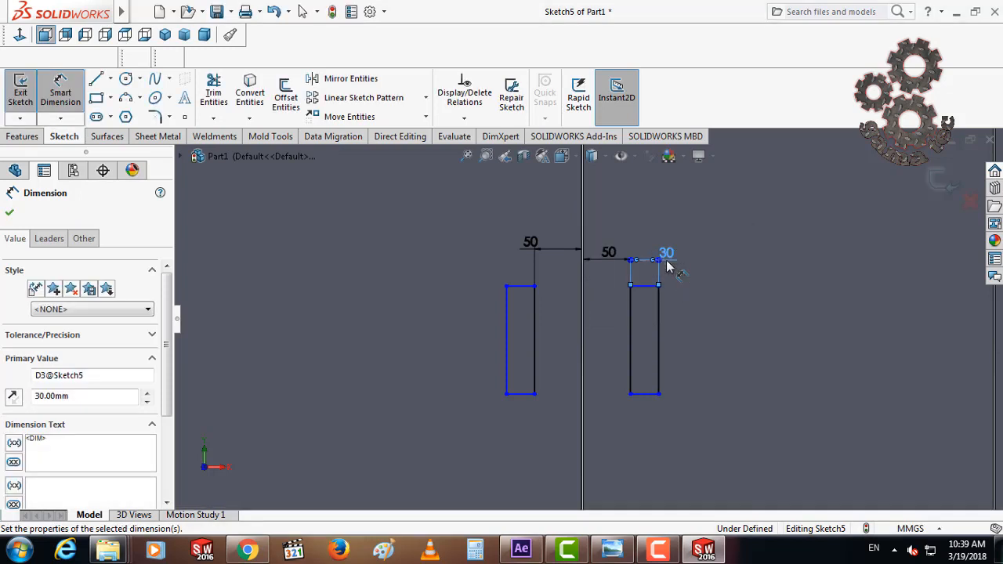
pyautogui.click(530, 290)
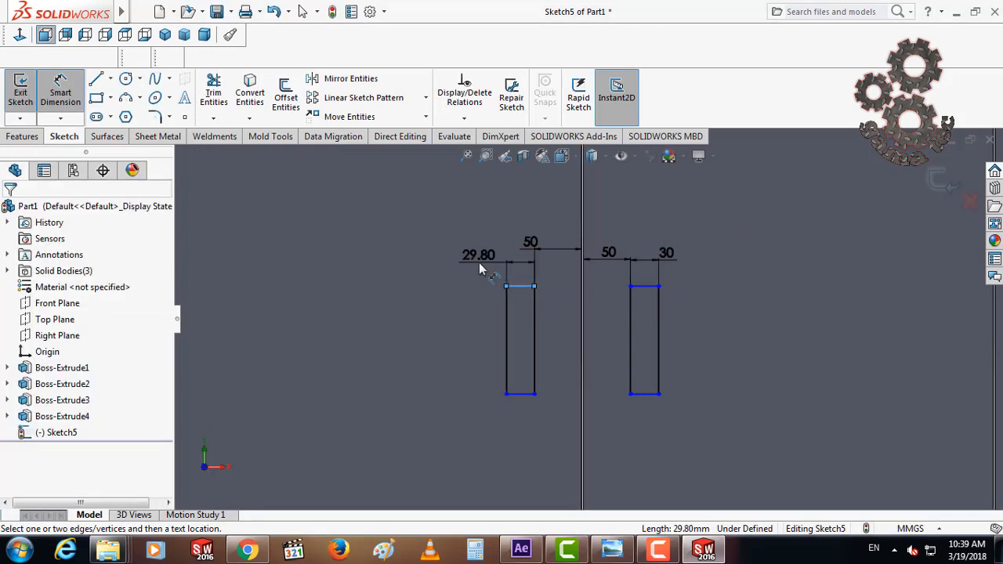
pyautogui.click(479, 262)
pyautogui.write('30')
pyautogui.press('Return')
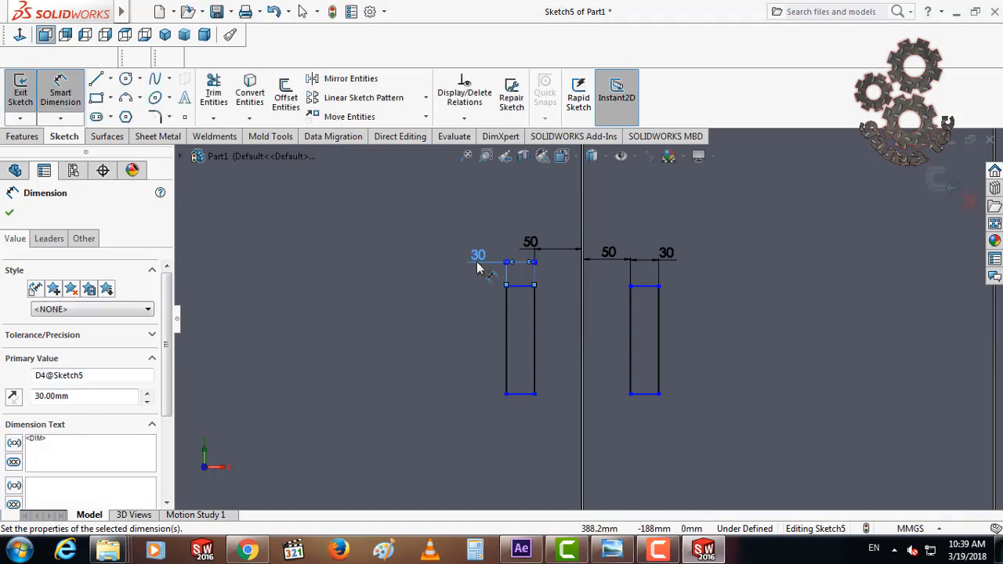
# - Dimension the height of both handle rectangles as 120 mm
pyautogui.click(510, 377)
pyautogui.click(458, 362)
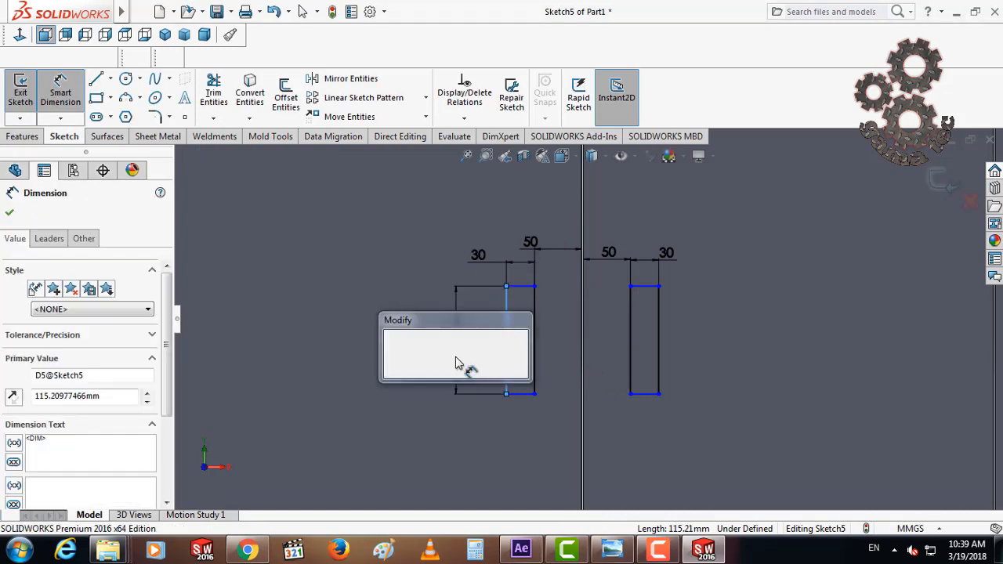
pyautogui.write('120')
pyautogui.press('Return')
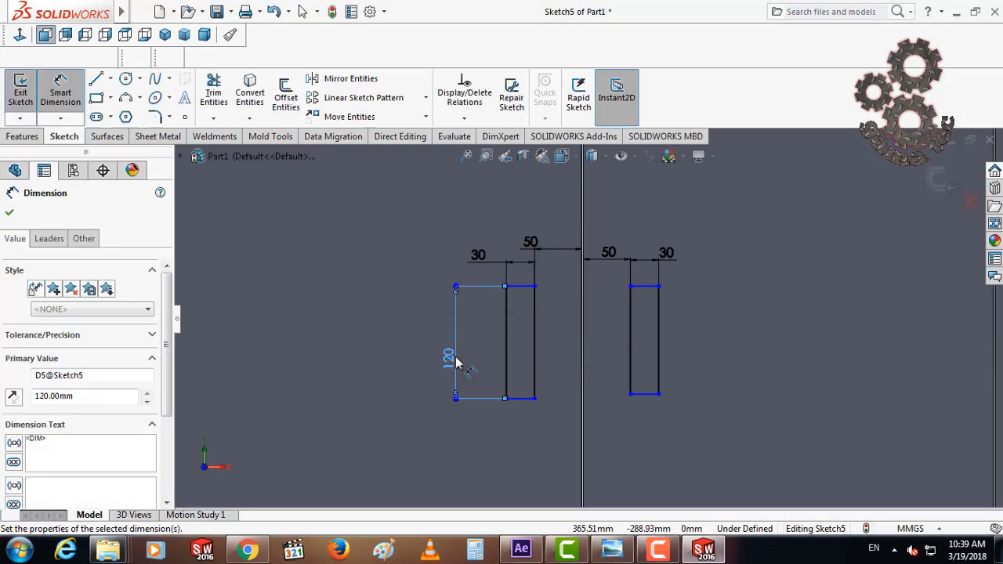
pyautogui.click(658, 370)
pyautogui.click(699, 368)
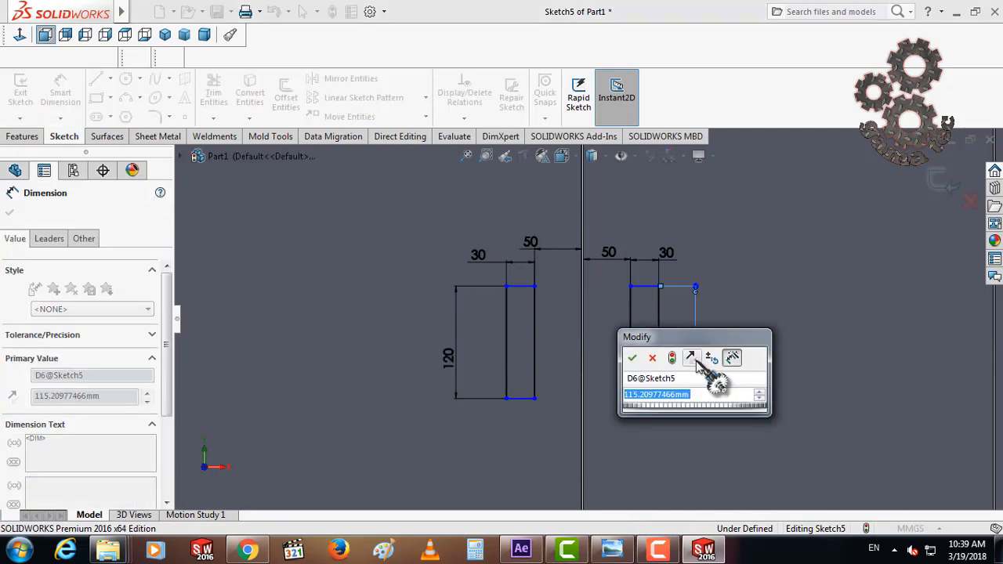
pyautogui.write('120')
pyautogui.press('Return')
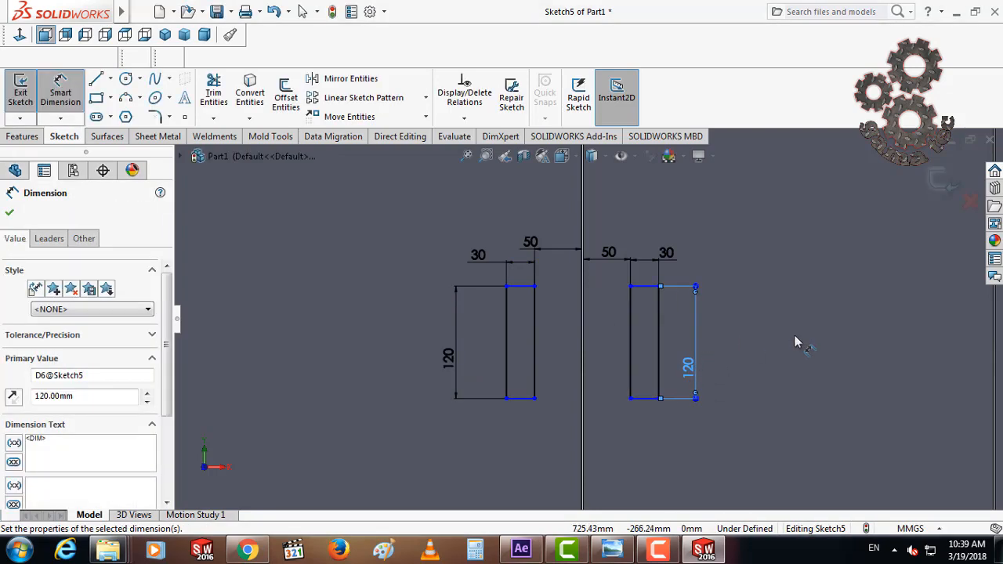
# - Extrude both handle rectangles outward from the doors with a blind depth of 20 mm
pyautogui.press('Escape')
pyautogui.press('f')
pyautogui.click(22, 136)
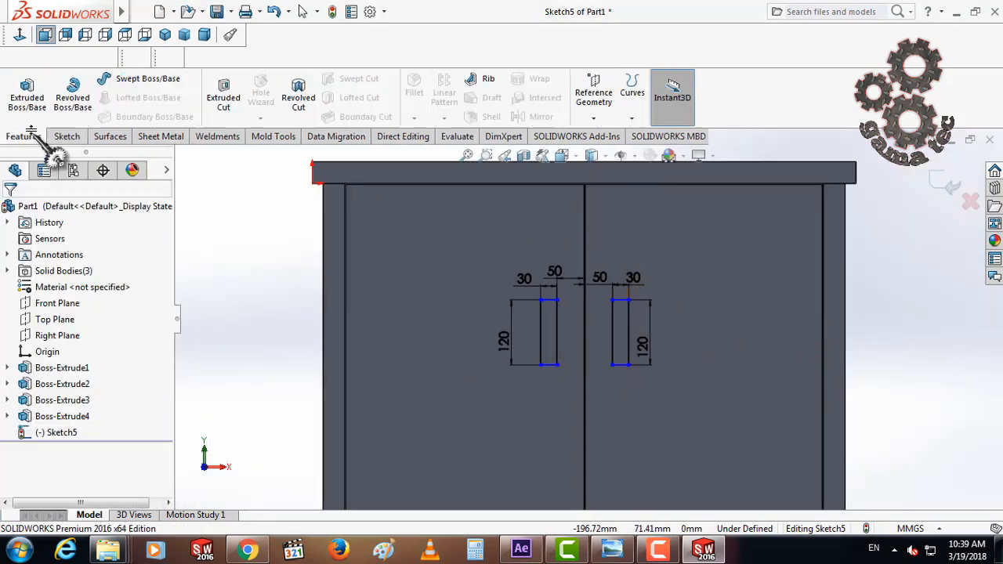
pyautogui.click(26, 92)
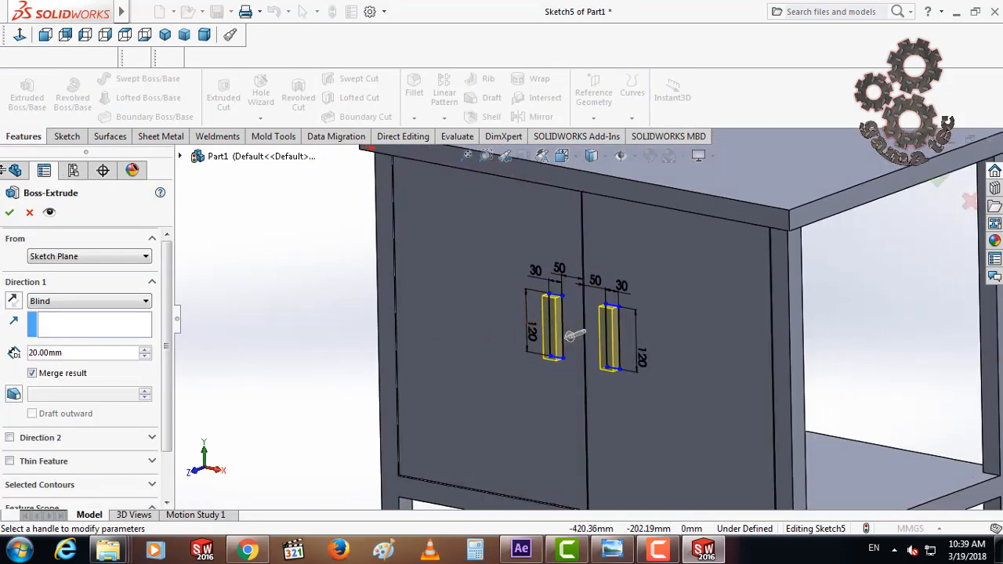
pyautogui.click(12, 212)
pyautogui.scroll(6, 633, 316)
pyautogui.click(450, 298)
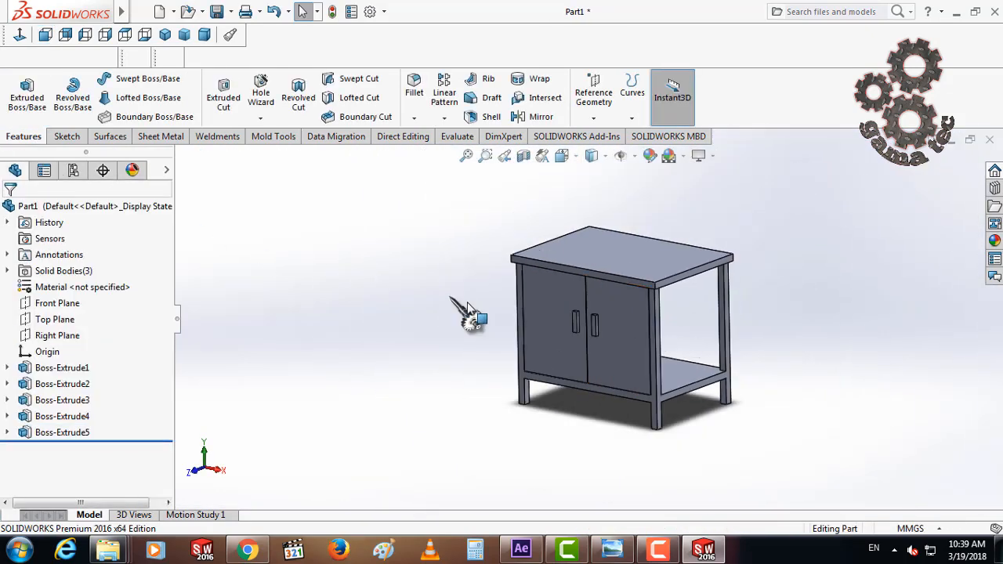
# - Examine the completed cabinet and display it in the trimetric view
pyautogui.scroll(-1, 653, 340)
pyautogui.scroll(3, 652, 357)
pyautogui.scroll(-1, 640, 358)
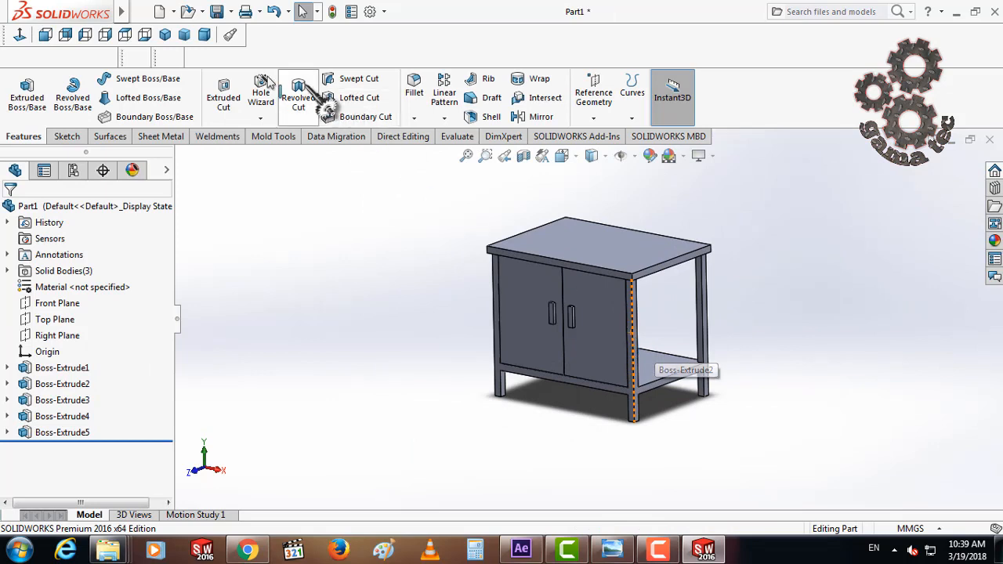
pyautogui.click(185, 36)
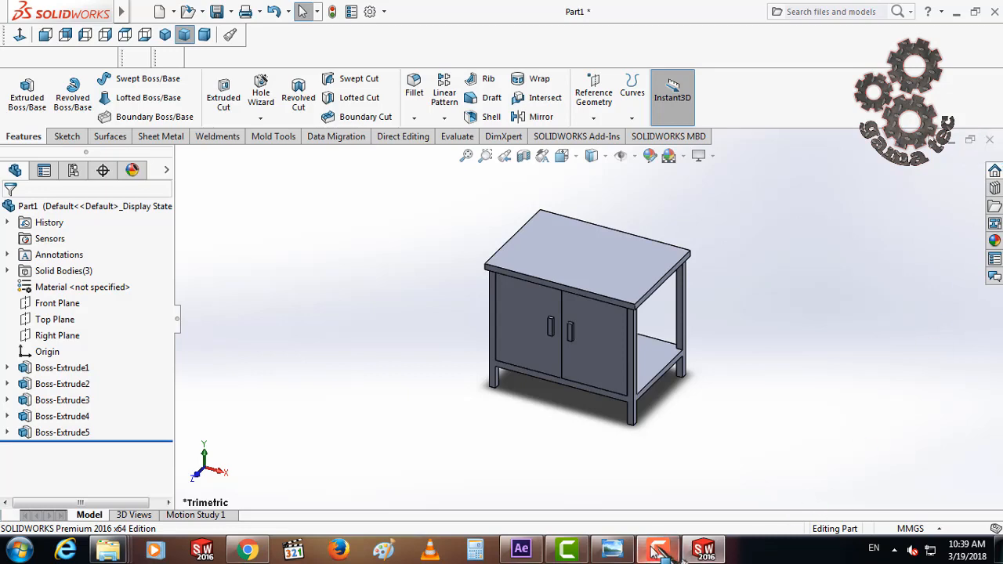
pyautogui.click(567, 550)
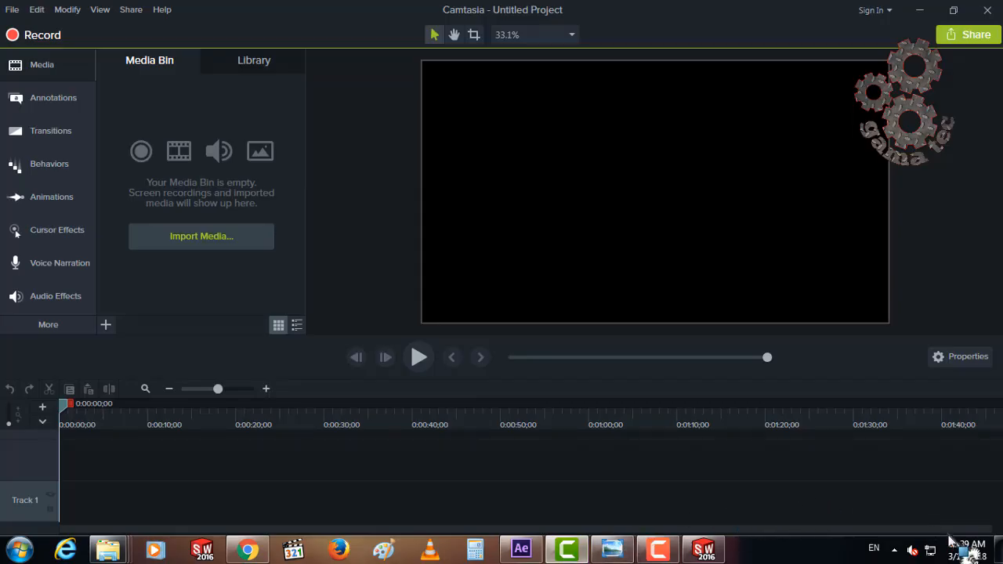
pyautogui.click(895, 549)
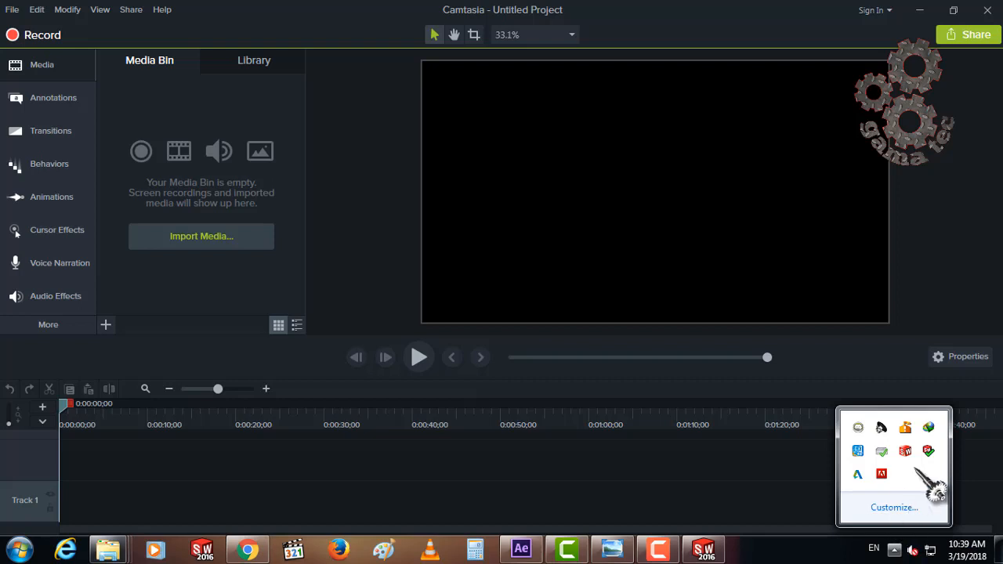
pyautogui.click(658, 550)
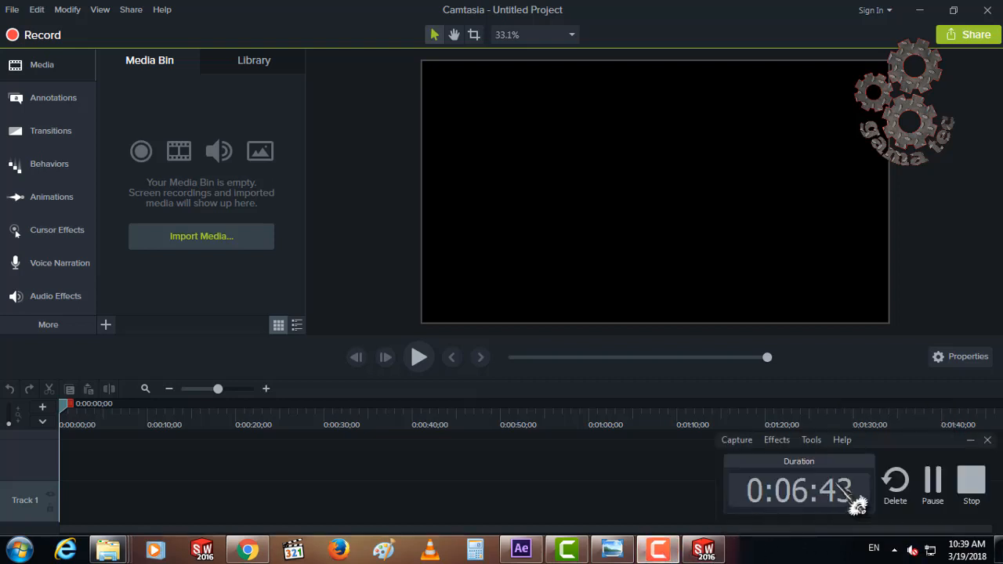
pyautogui.click(971, 479)
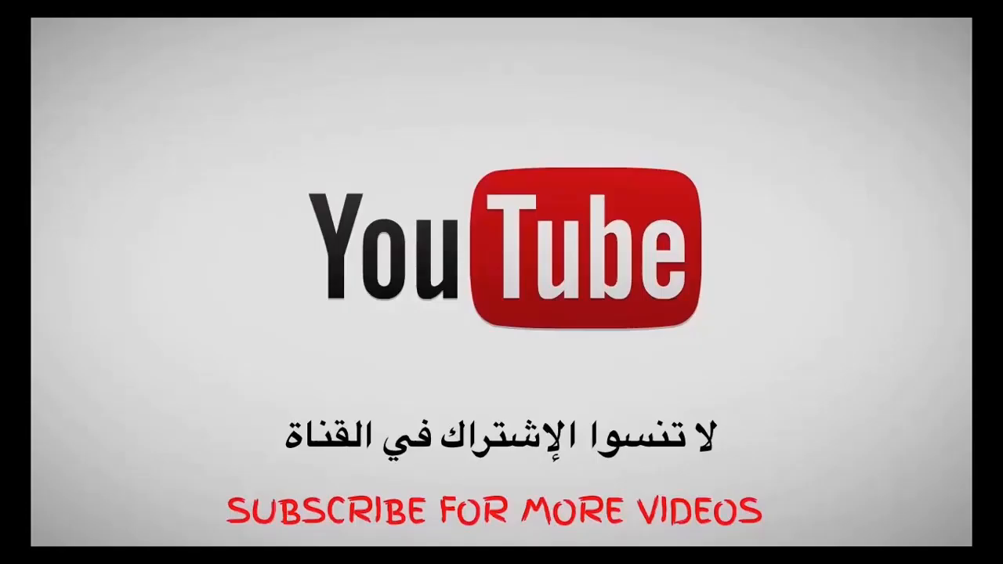